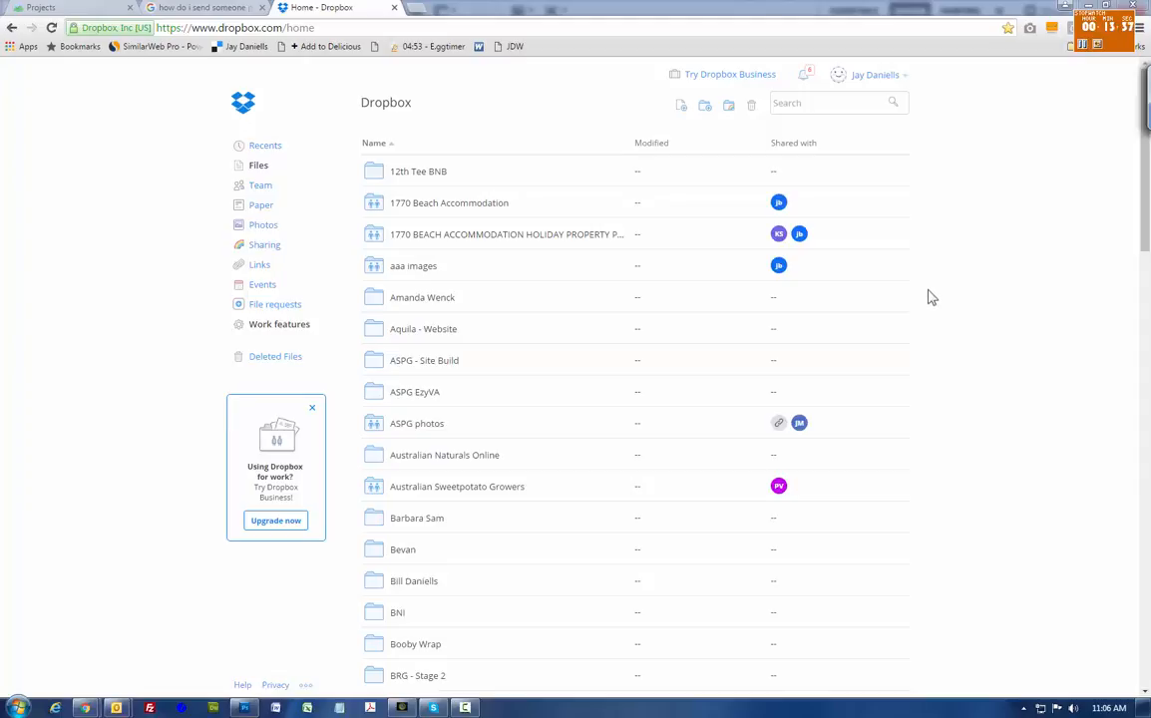
- Open dropbox.com in a new Chrome tab and dismiss the Facebook notification
mouse_move(864, 336)
key(ctrl+t)
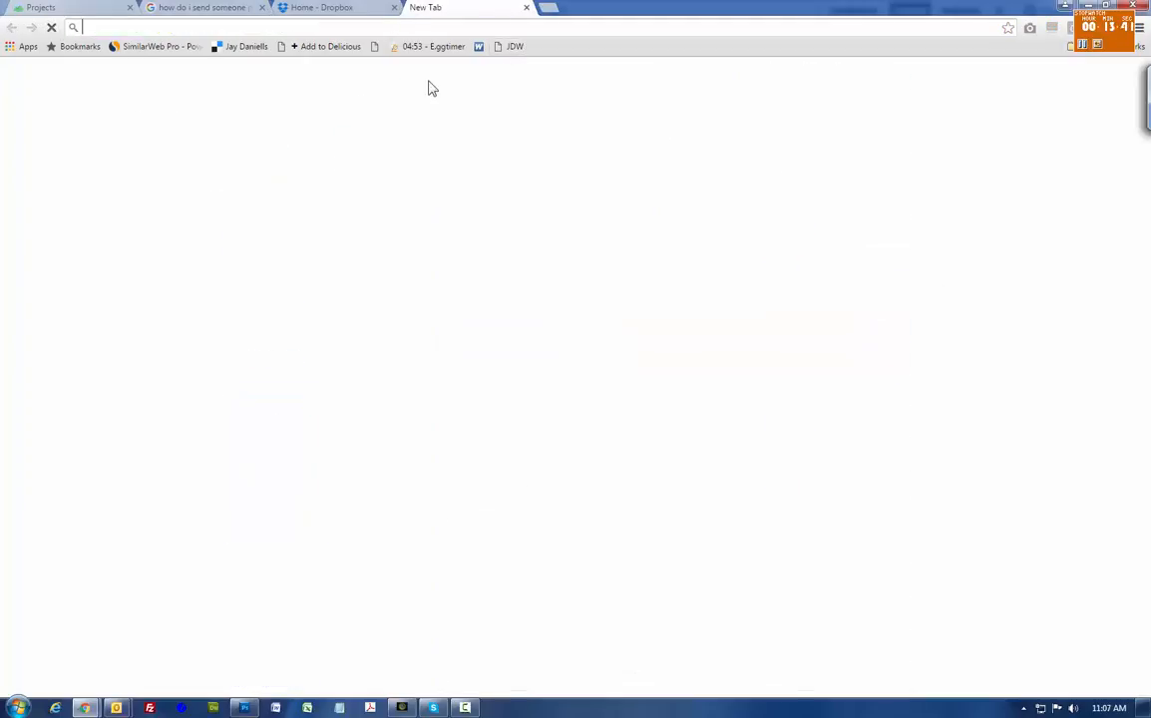
text(doropbox.com)
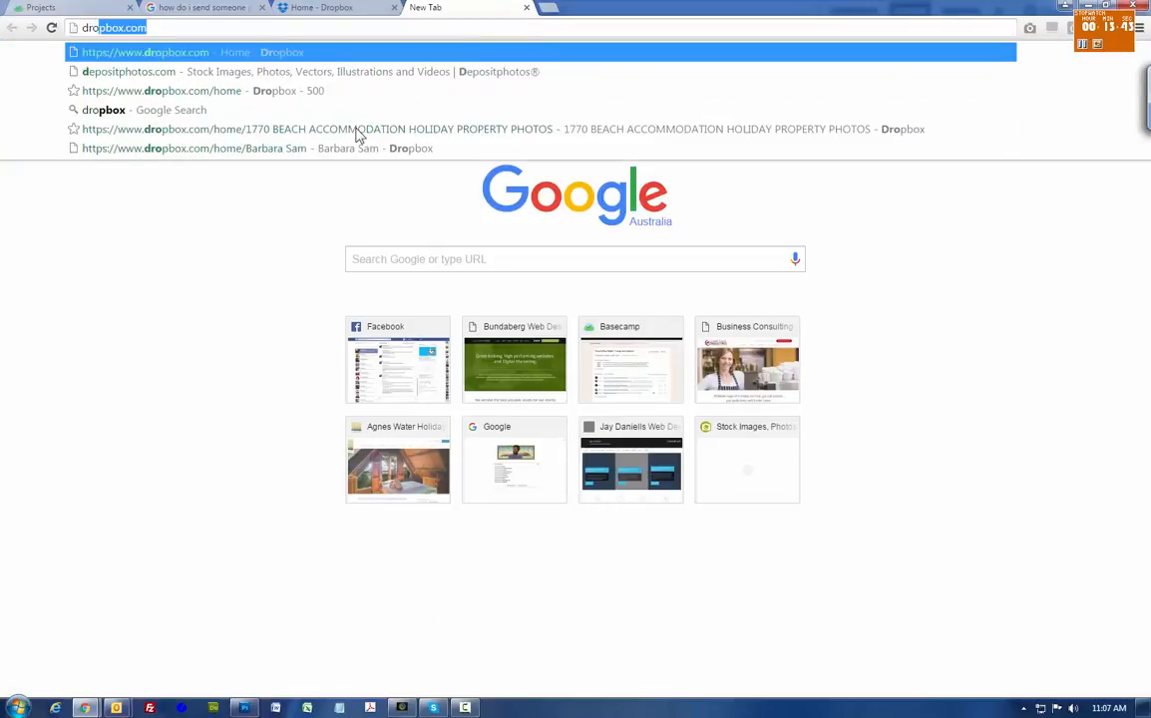
key(Return)
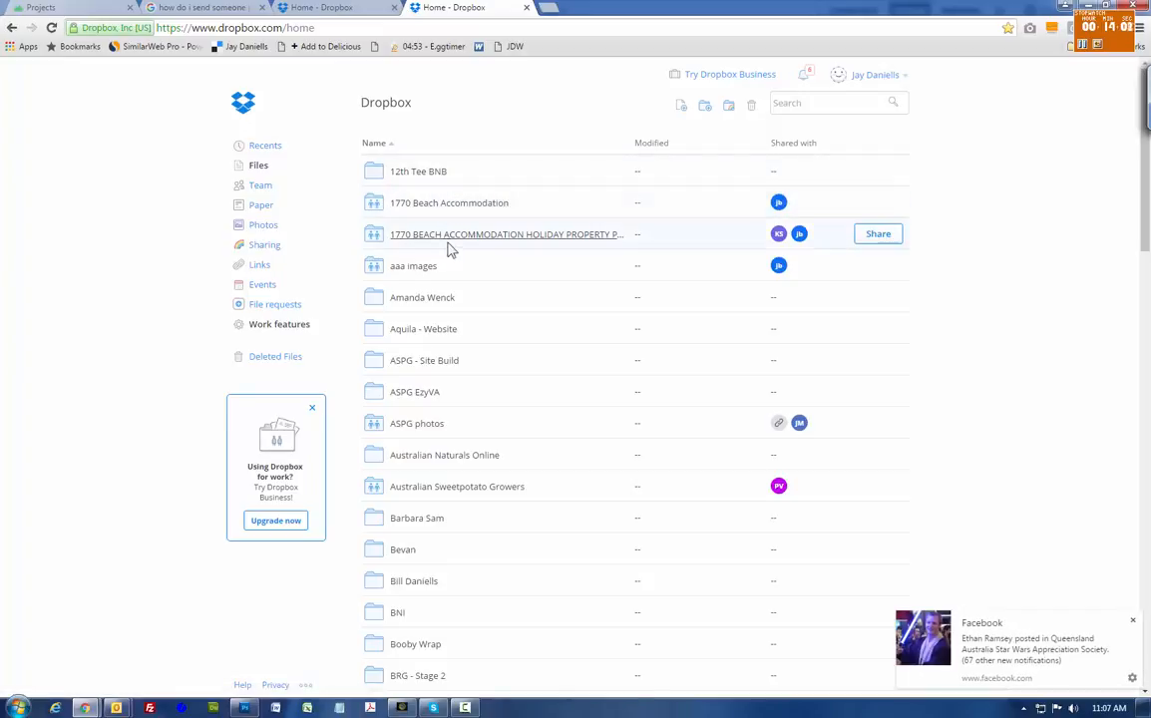
click(1131, 621)
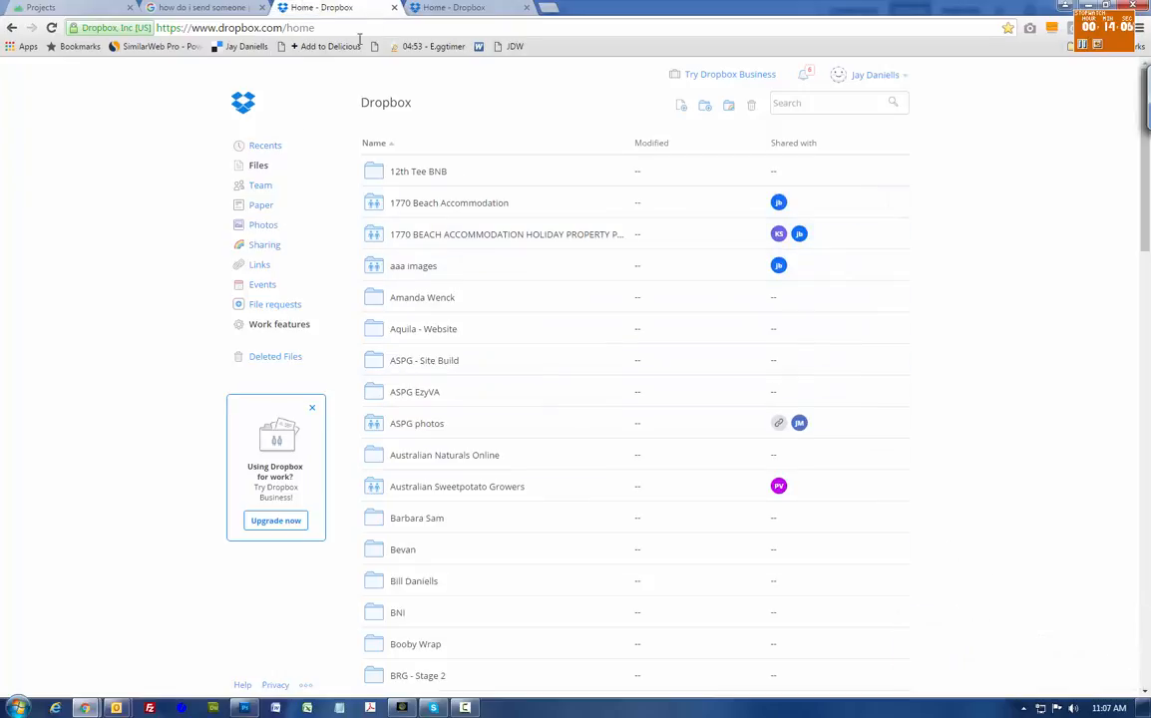
- Close the duplicate tab, then create and open a 'Bucket List Tours New Zealand' folder
click(526, 7)
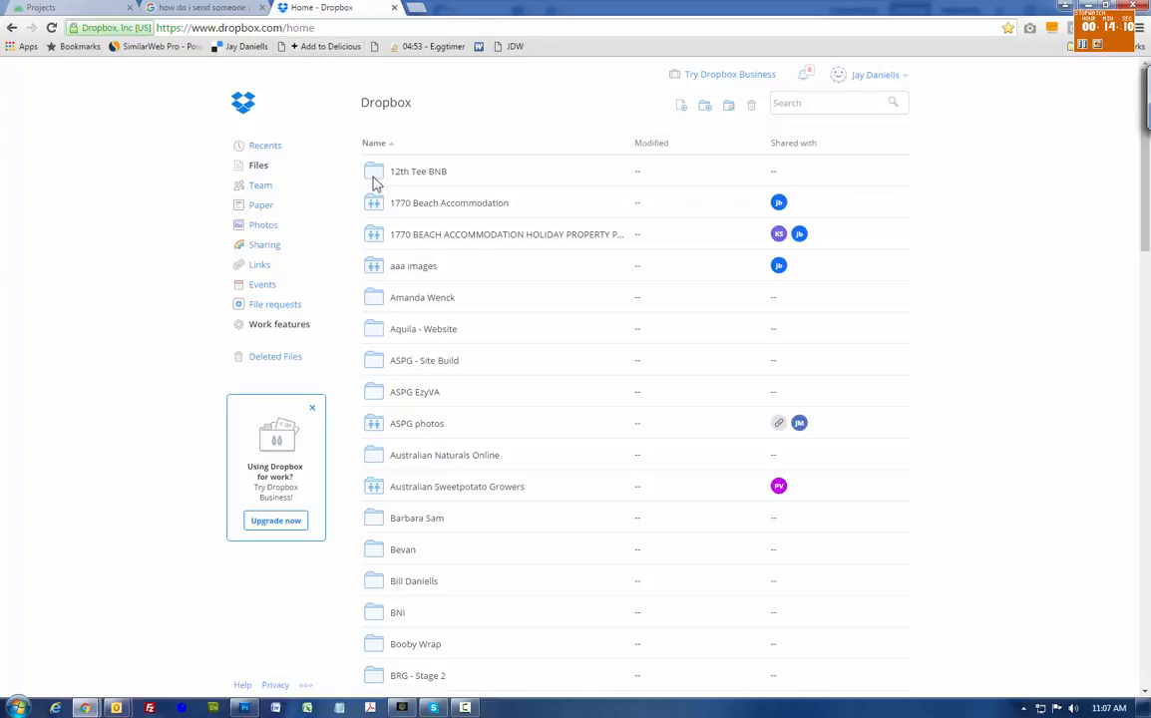
click(705, 106)
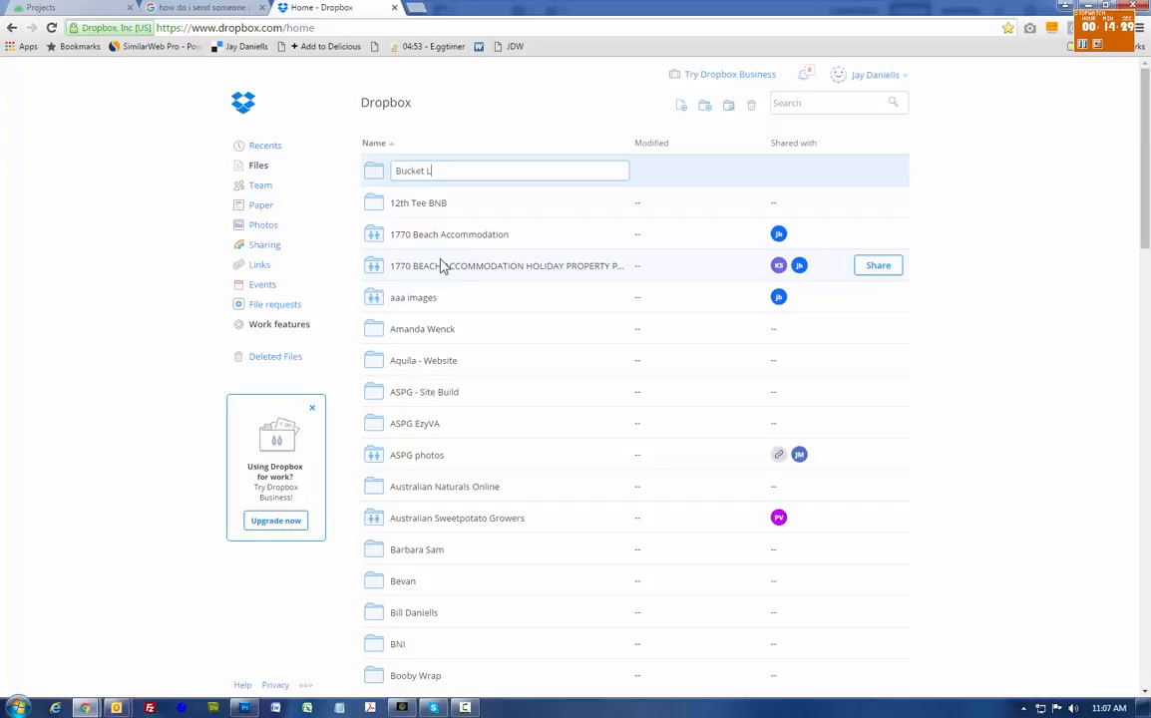
text(t Tours New Zealand)
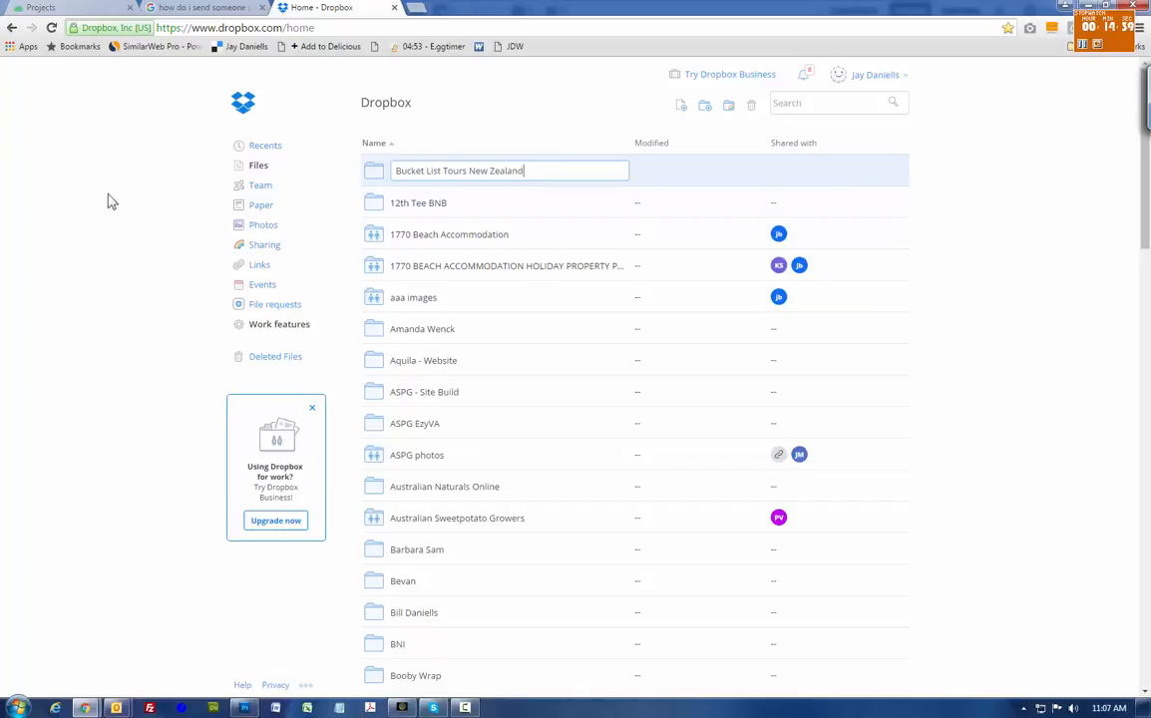
key(Return)
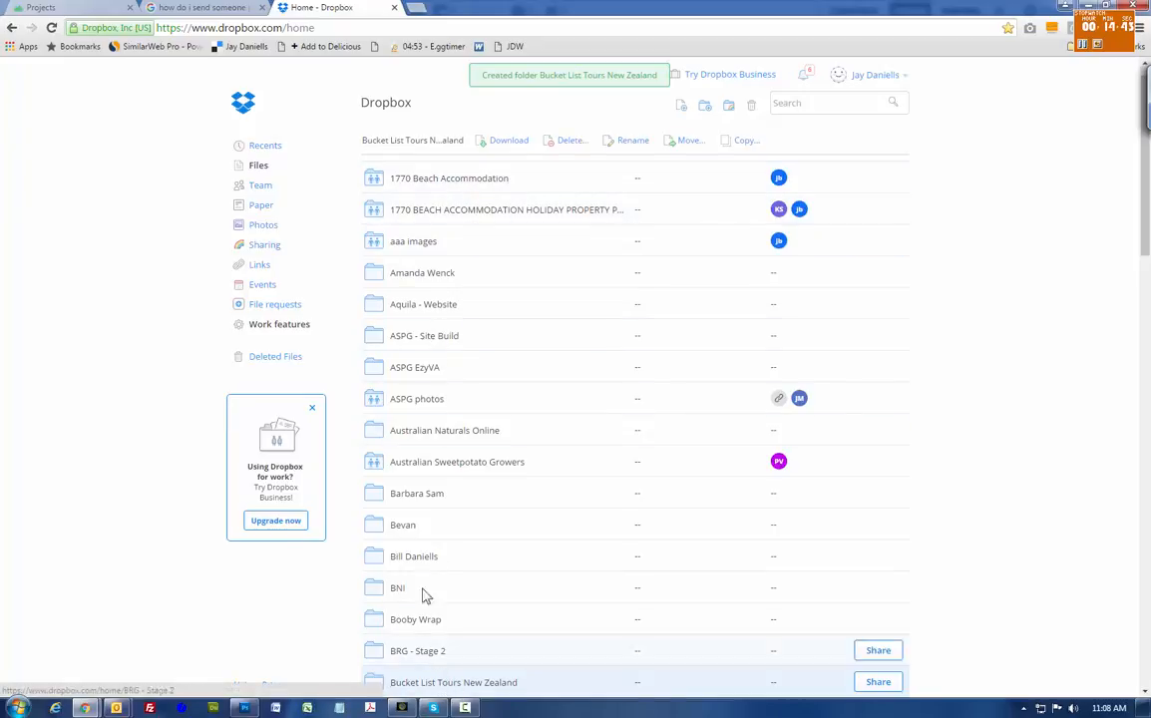
click(427, 682)
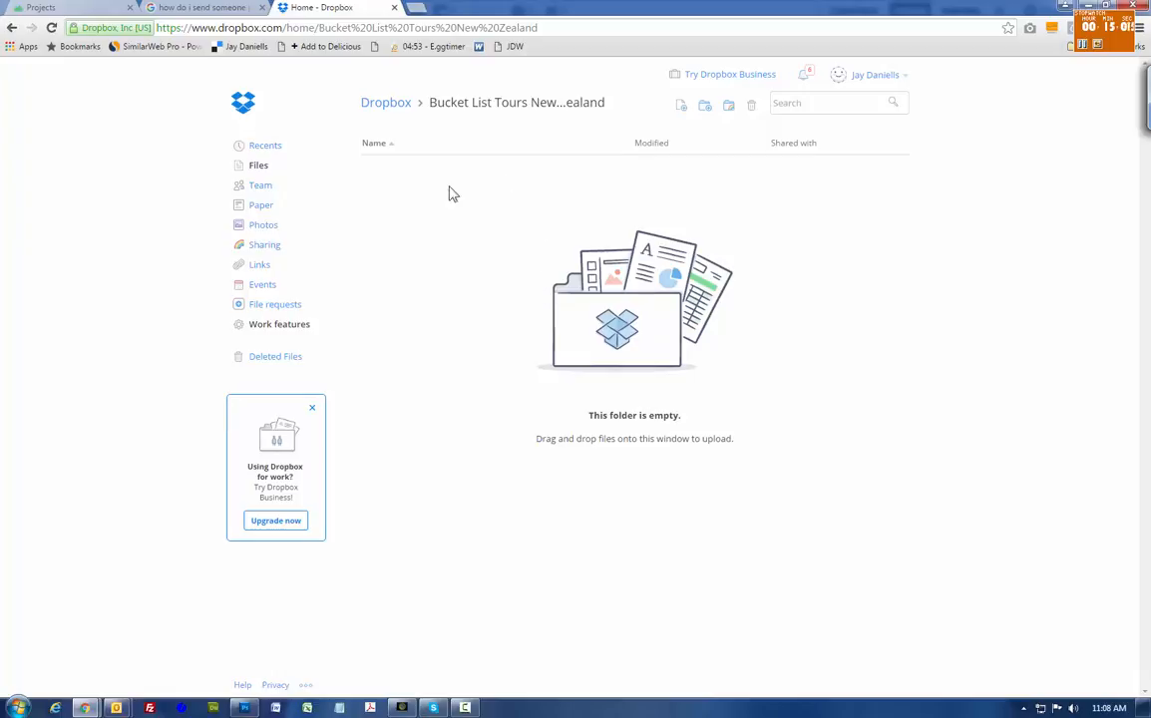
- Create and open a 'Photos for Website' folder, then start a new subfolder inside it
click(705, 112)
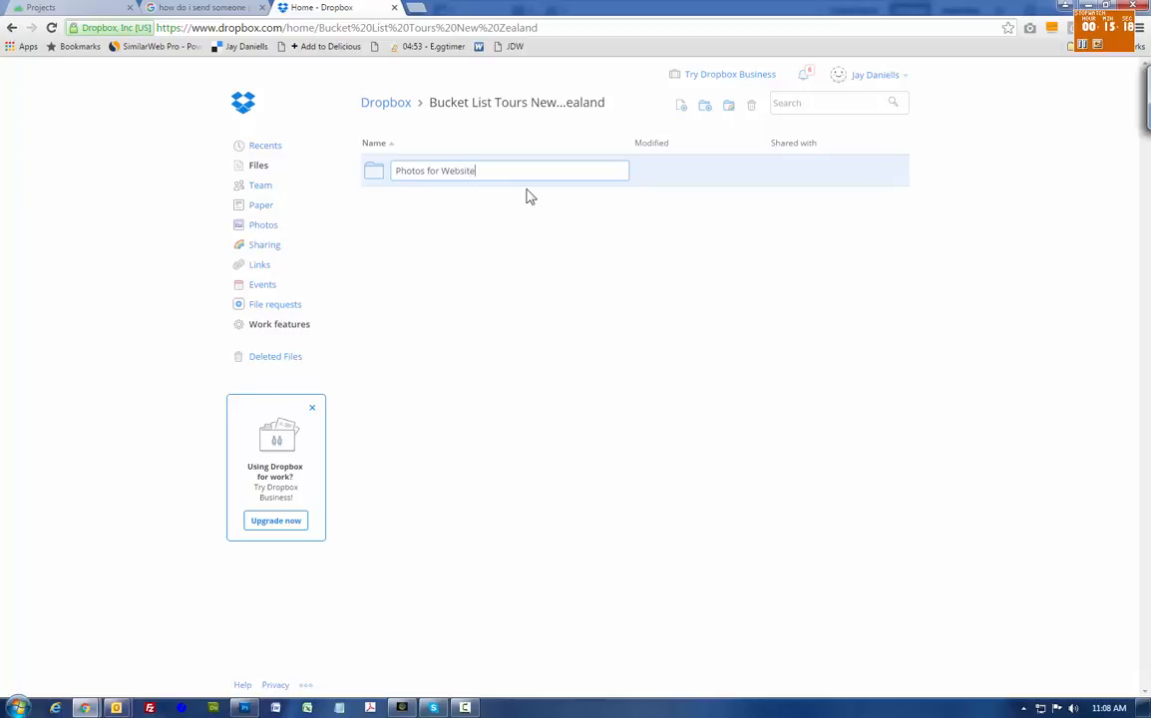
text(Photos for Website)
key(Return)
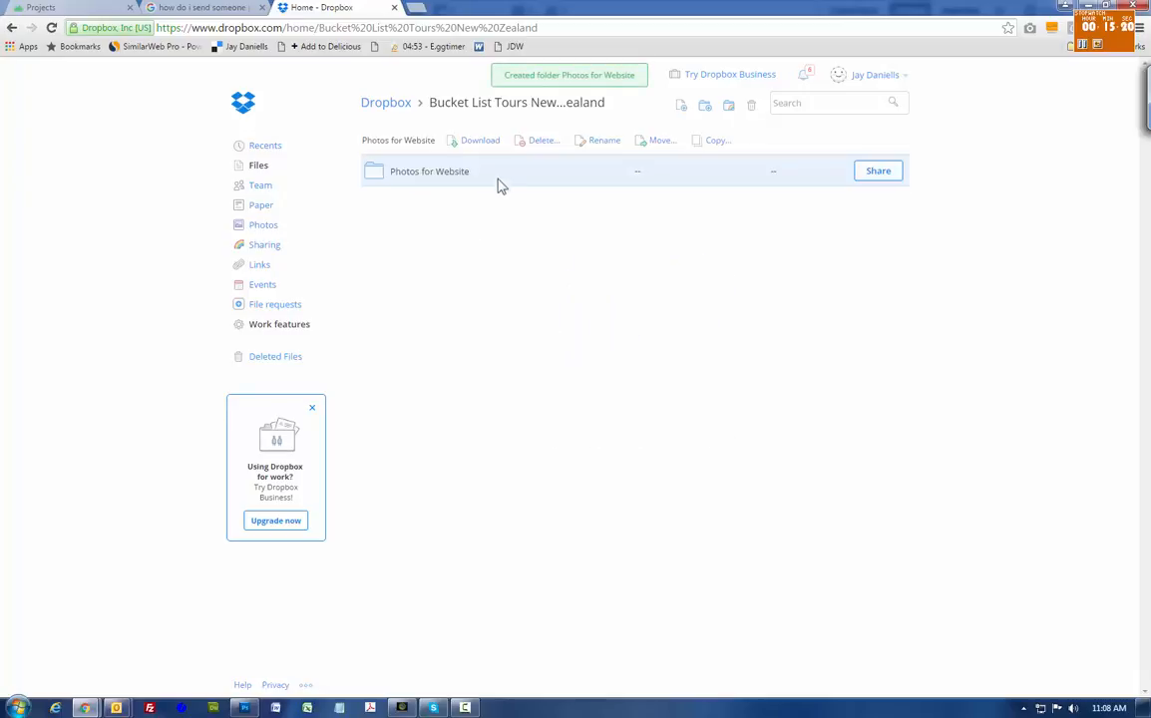
click(431, 173)
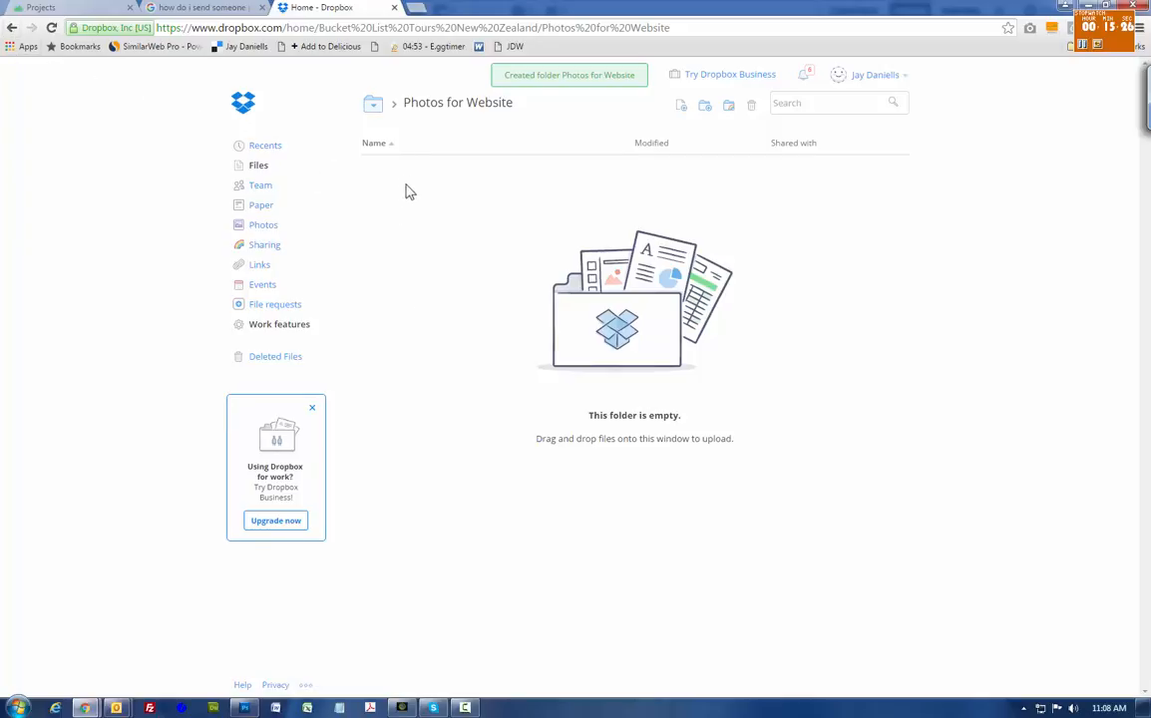
click(704, 105)
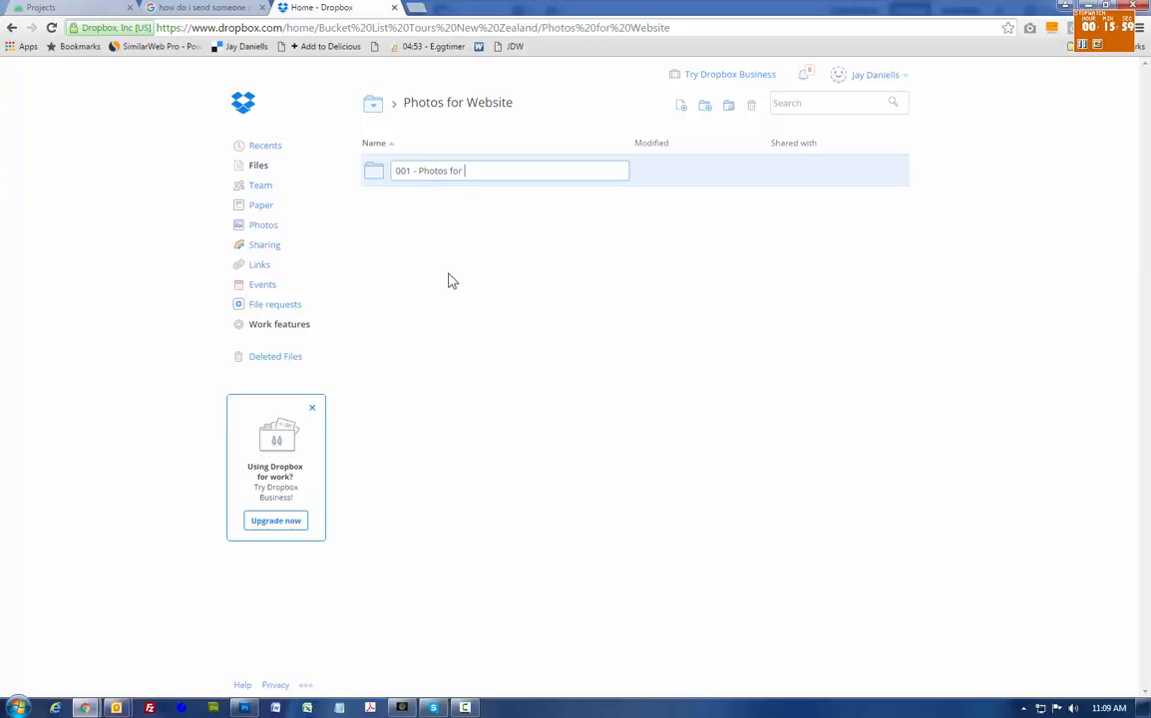
- Finish the subfolder name, correcting it to '001 - Photo Bundle for Website 01'
text(site 01)
click(447, 171)
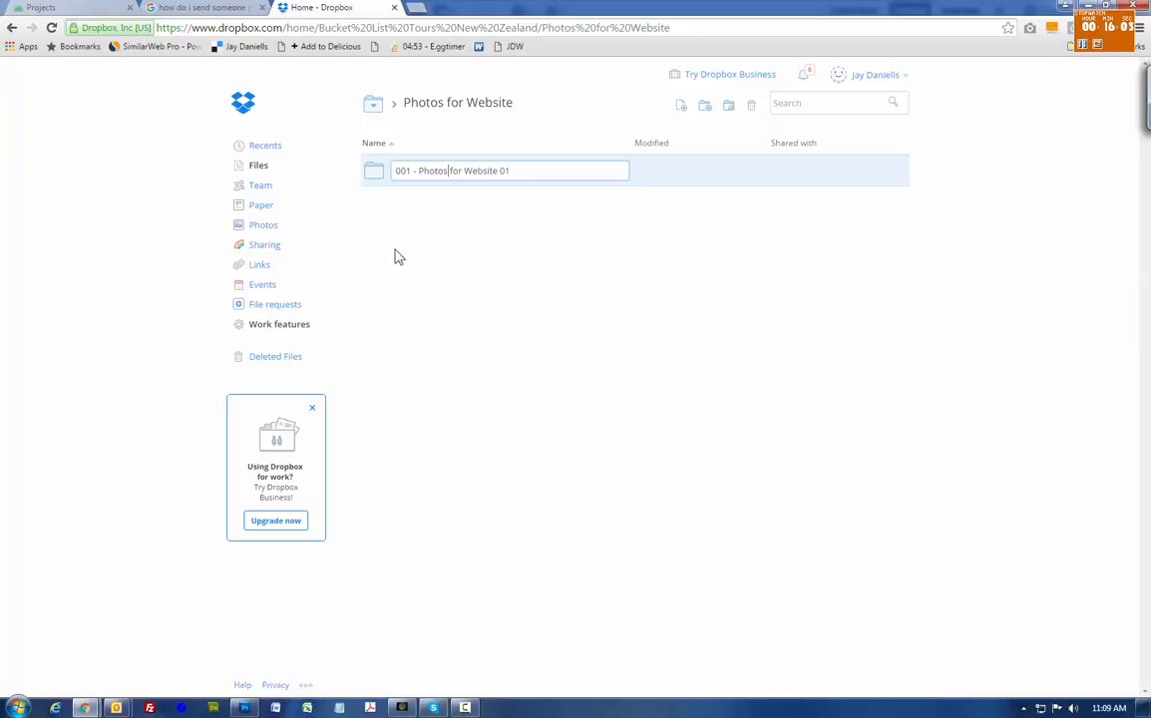
key(BackSpace)
text(bu)
key(BackSpace)
key(BackSpace)
text(Bundle)
key(Return)
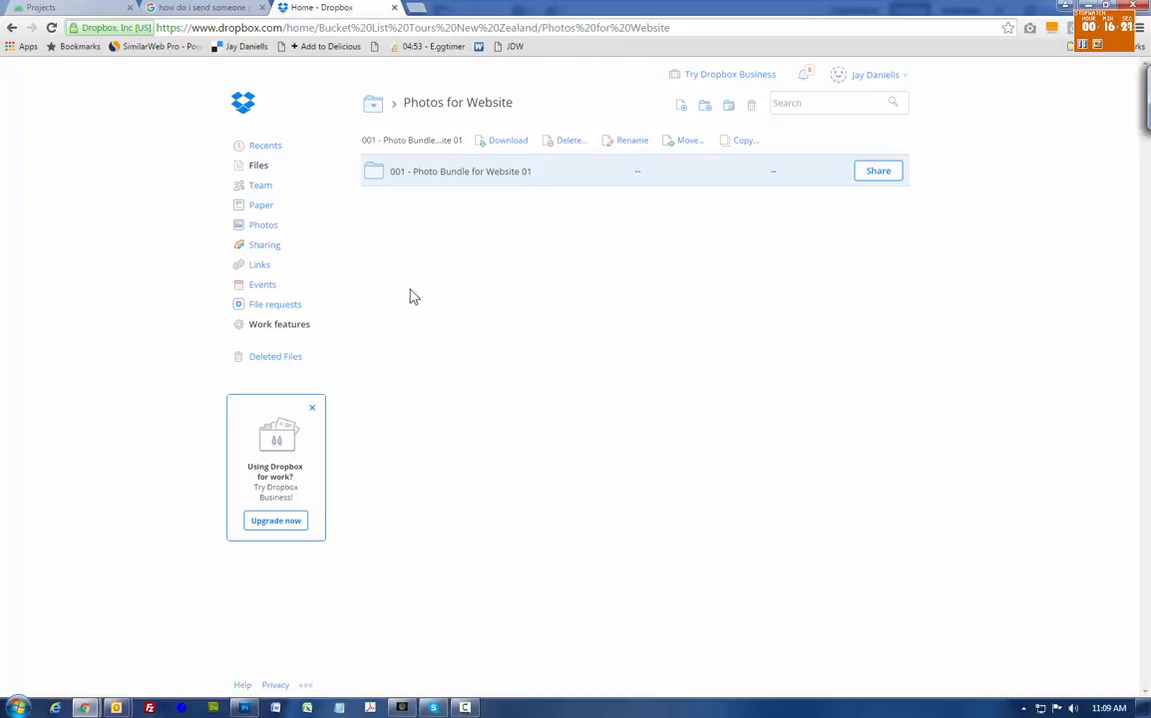
- Append ' - 30-06-16' to the bundle folder's name, then open that folder
right_click(490, 176)
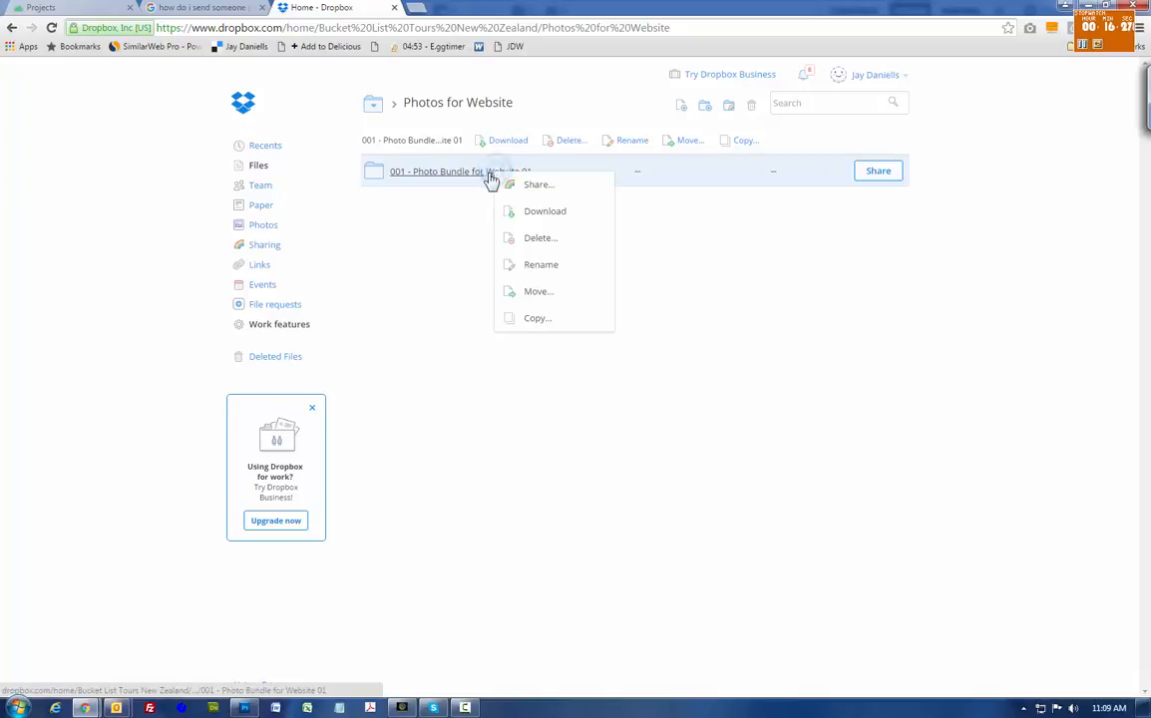
click(540, 265)
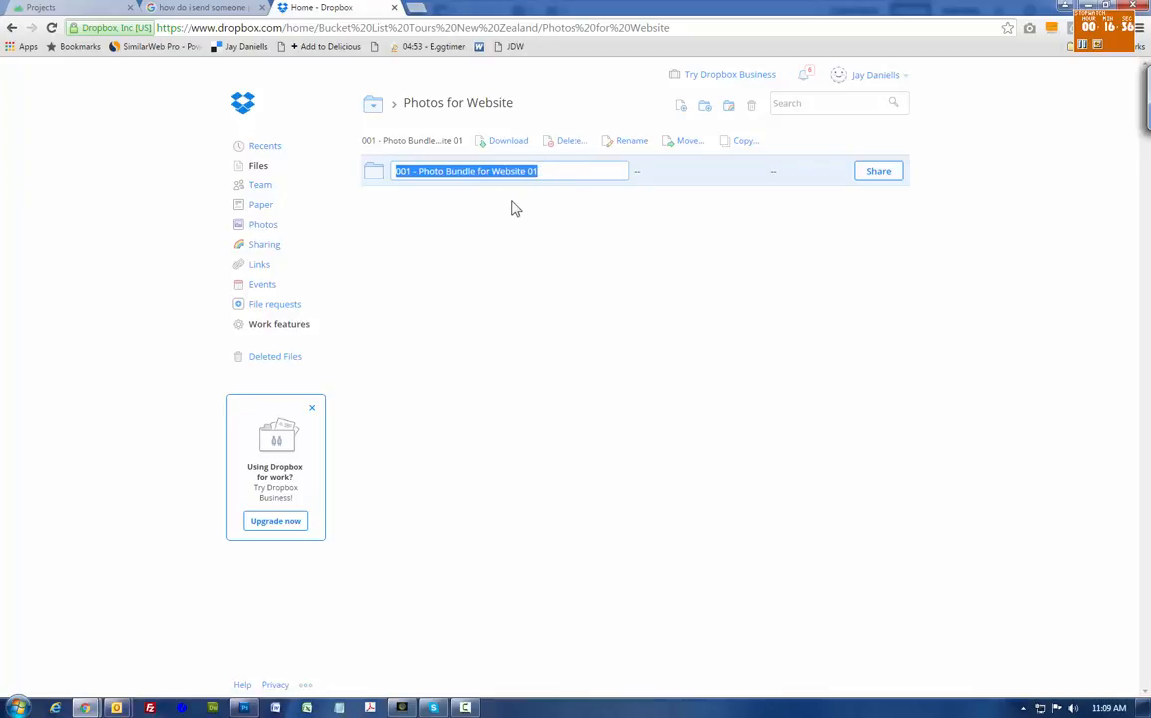
key(End)
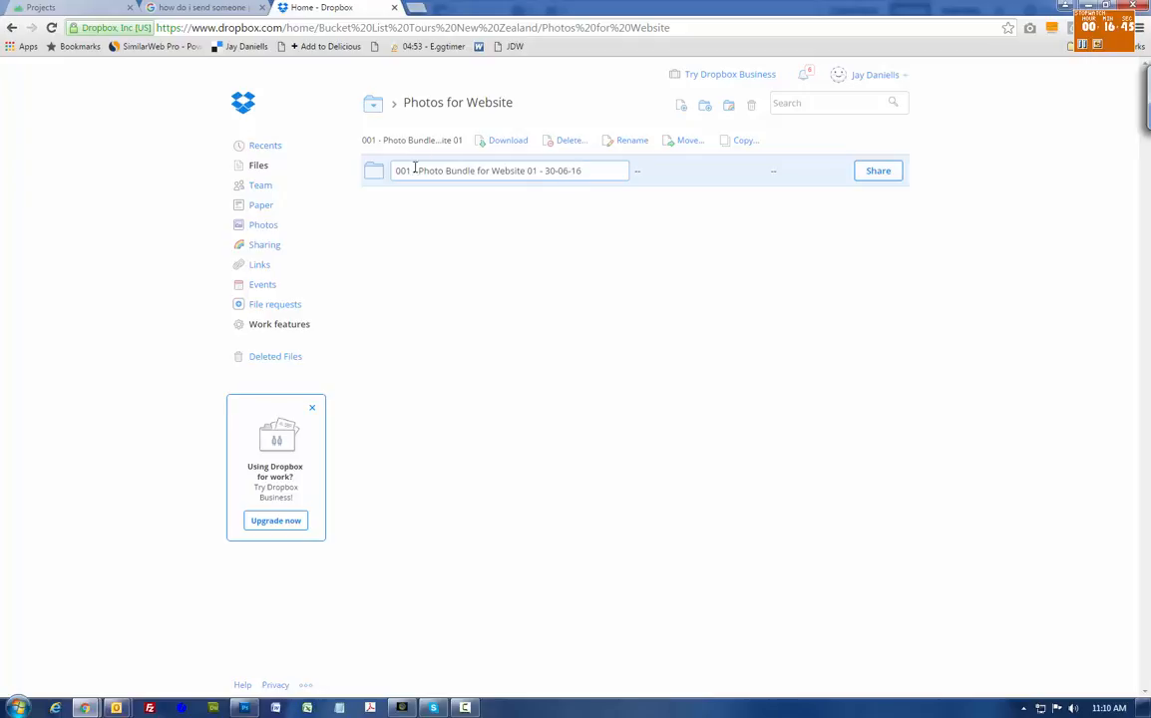
key(Return)
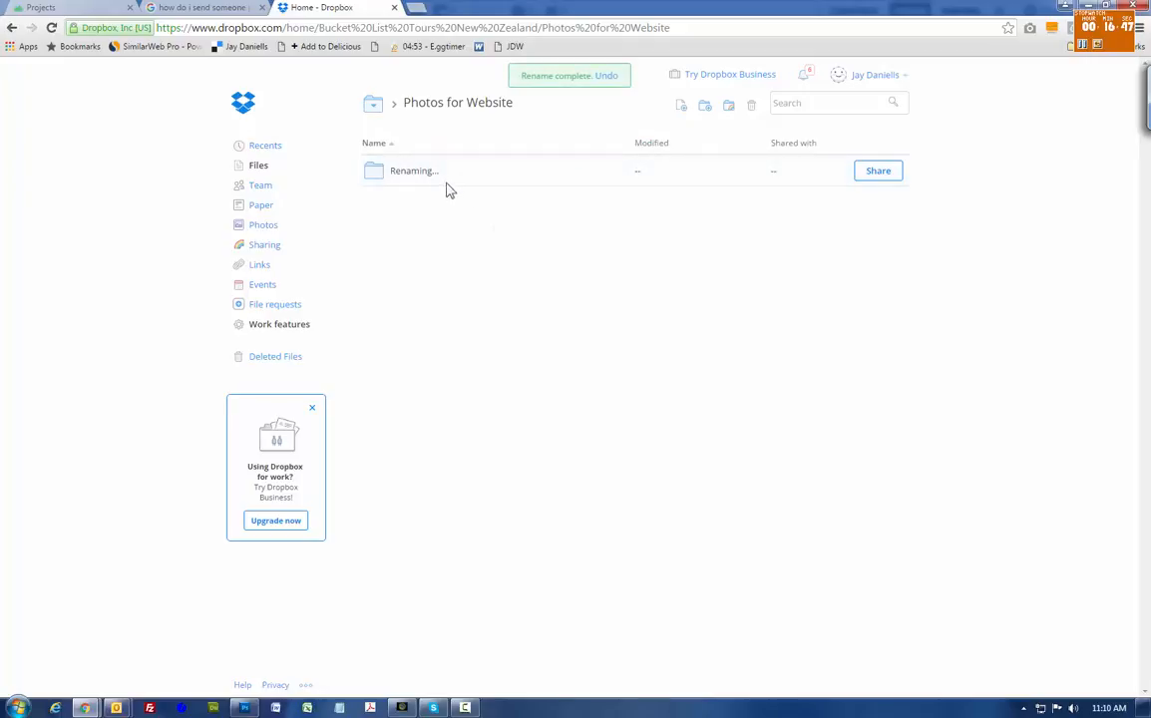
click(437, 181)
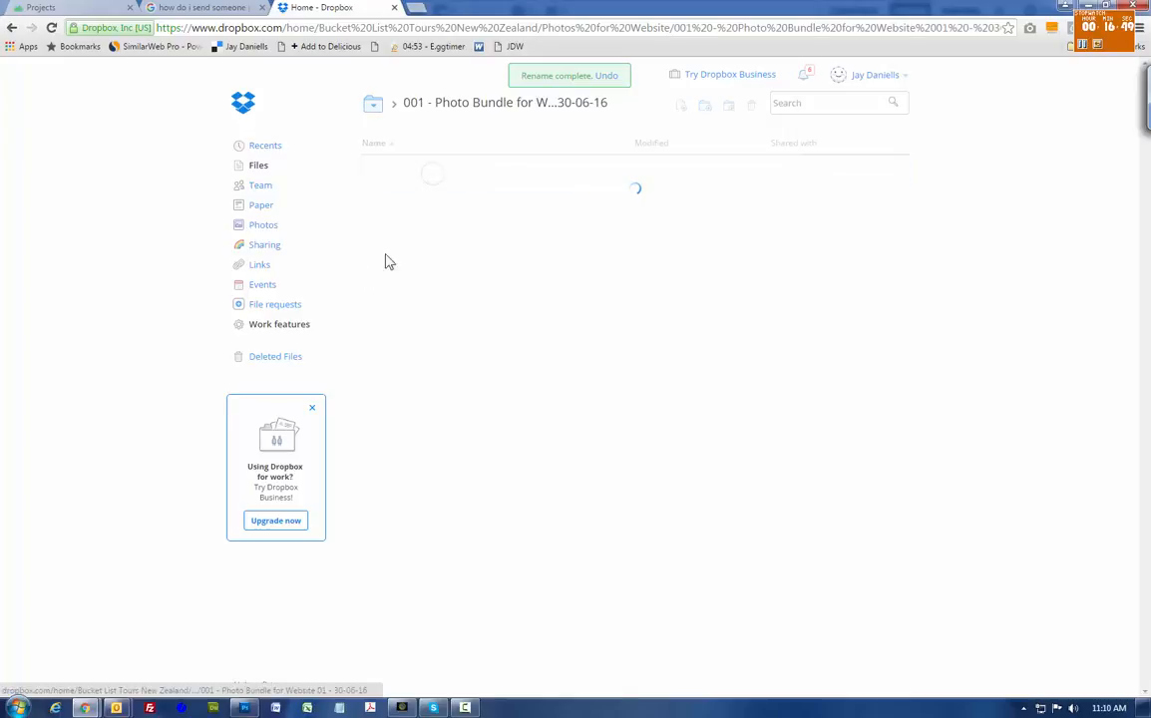
- In Explorer, browse to D (I:) > Client Work > Bucket List Tours project > Assets > Images > Images from Client
click(18, 708)
click(218, 407)
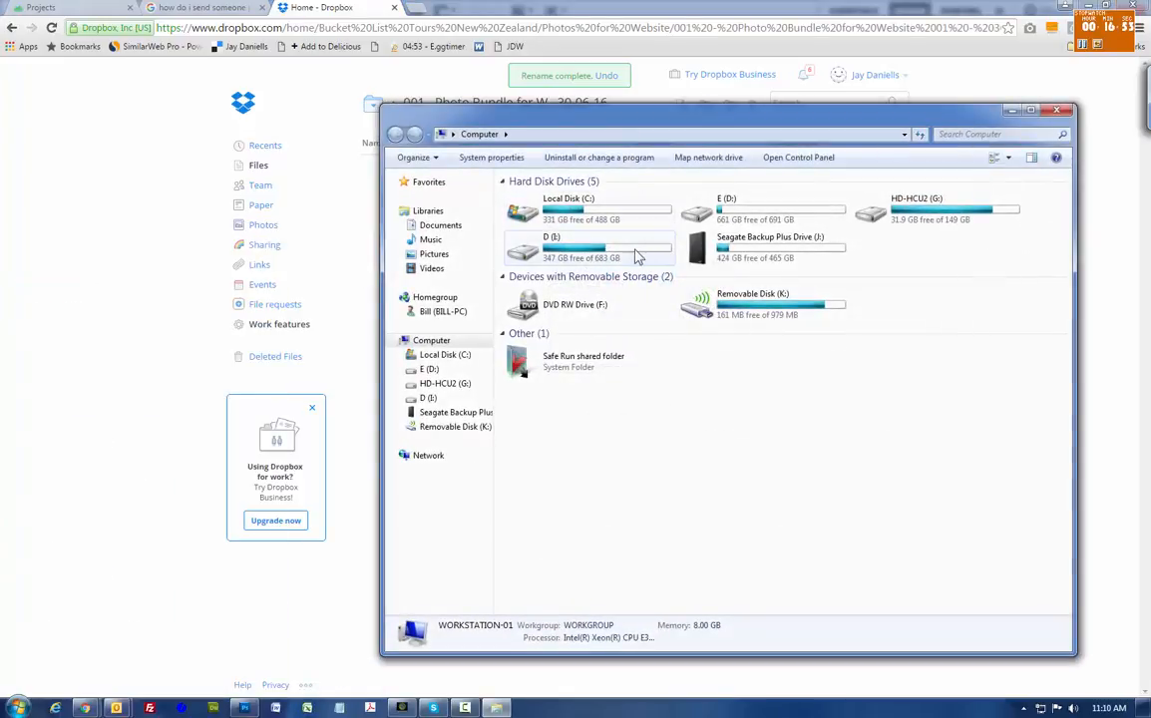
double_click(588, 244)
double_click(542, 327)
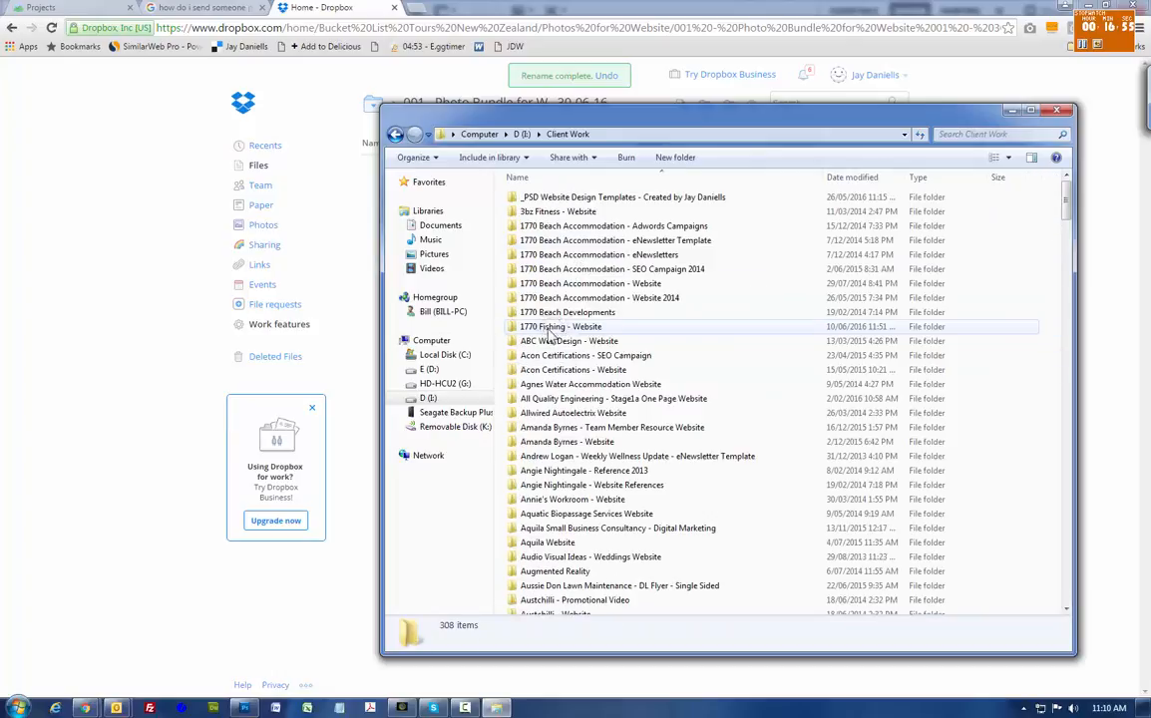
text(bu)
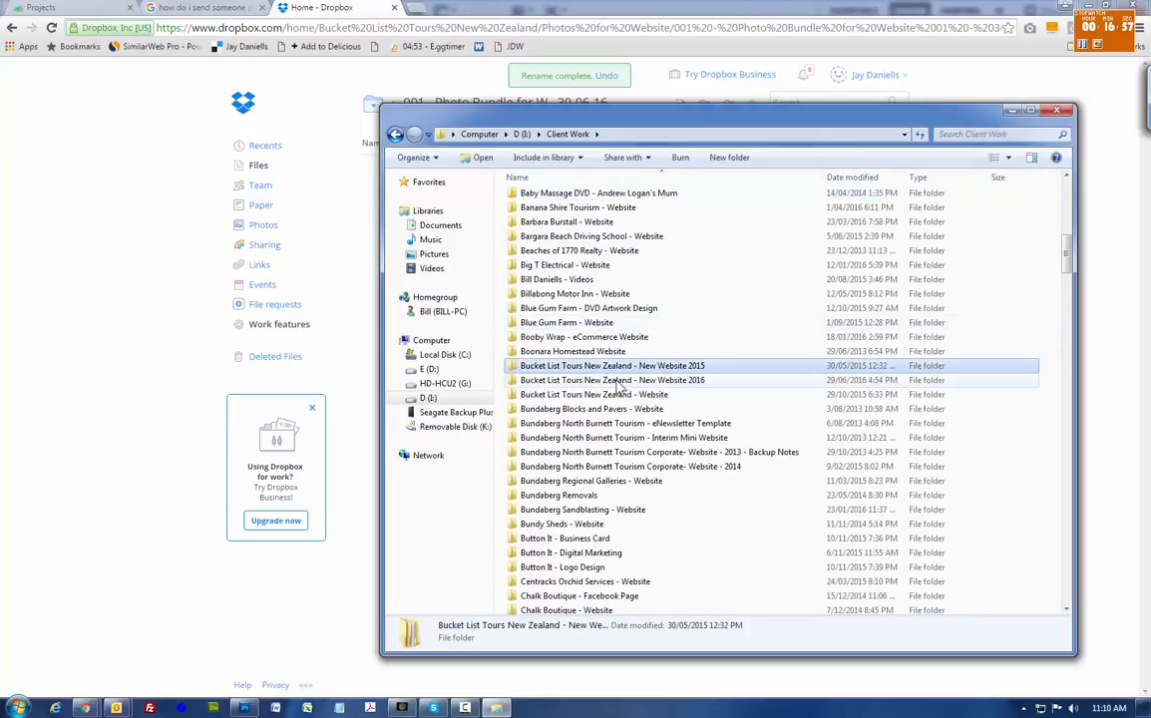
double_click(550, 380)
double_click(533, 198)
double_click(534, 197)
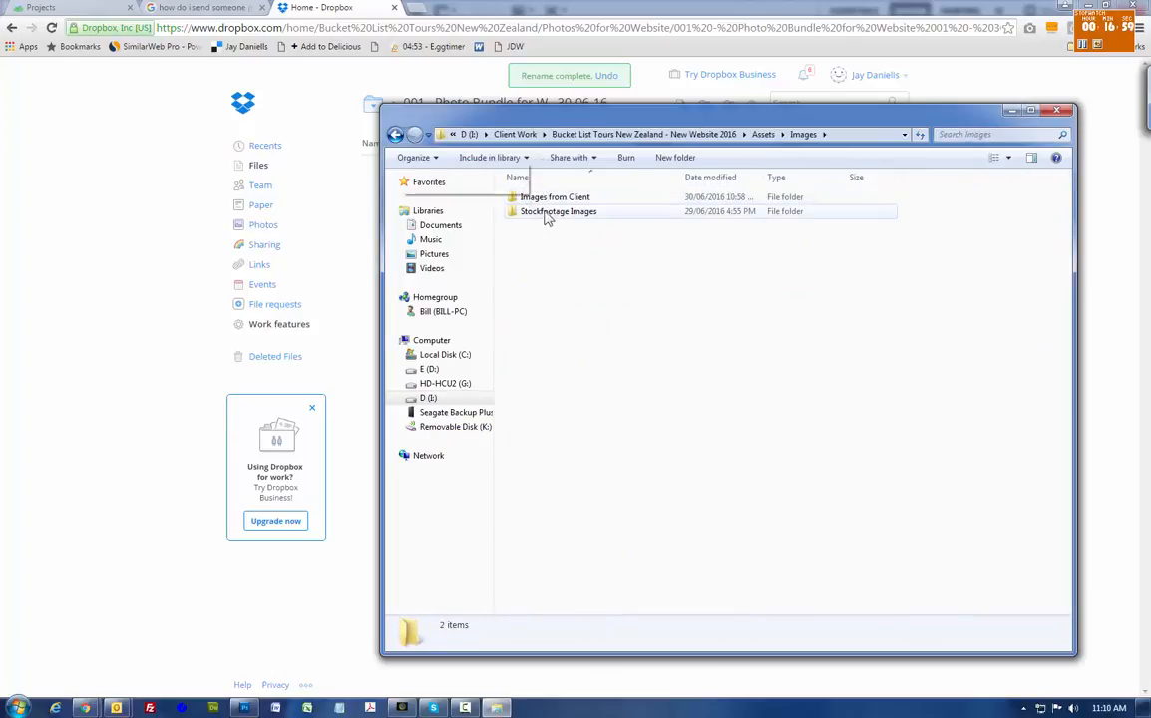
double_click(555, 198)
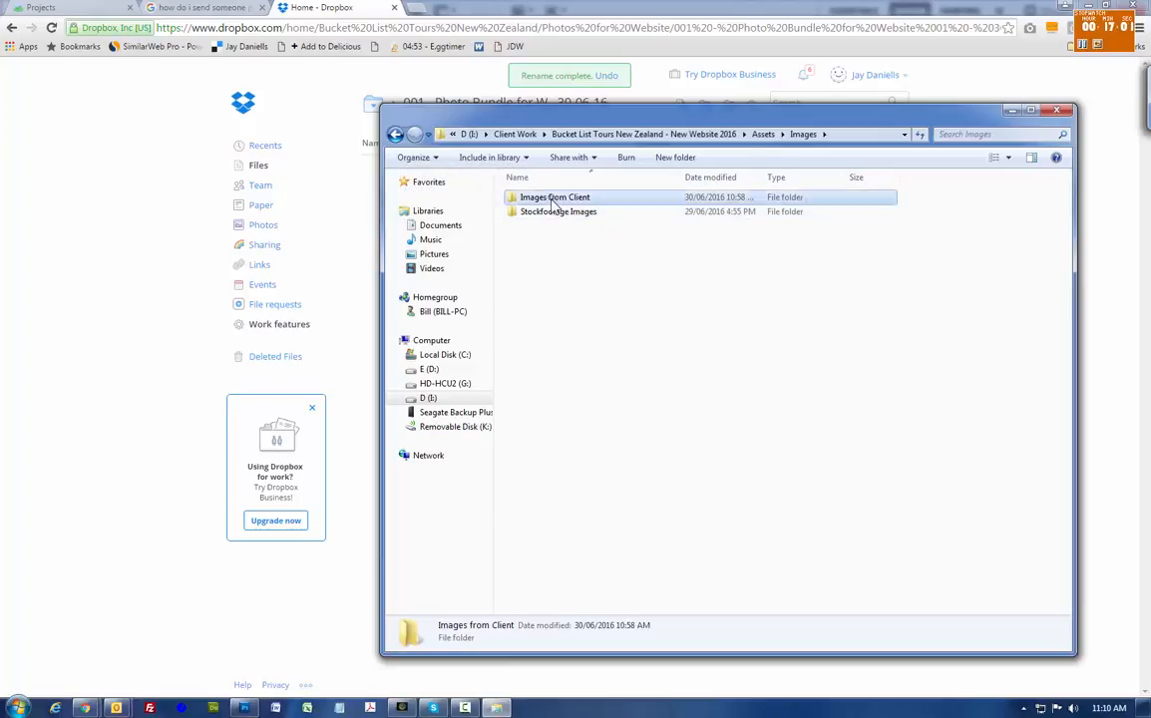
- Select both client photos, First Fleet.JPG and Sights of Picton.jpg
mouse_move(630, 124)
mouse_down()
mouse_move(807, 290)
mouse_move(670, 204)
mouse_move(704, 211)
mouse_move(741, 277)
mouse_move(748, 197)
mouse_move(817, 239)
mouse_up()
click(765, 344)
ctrl+click(846, 344)
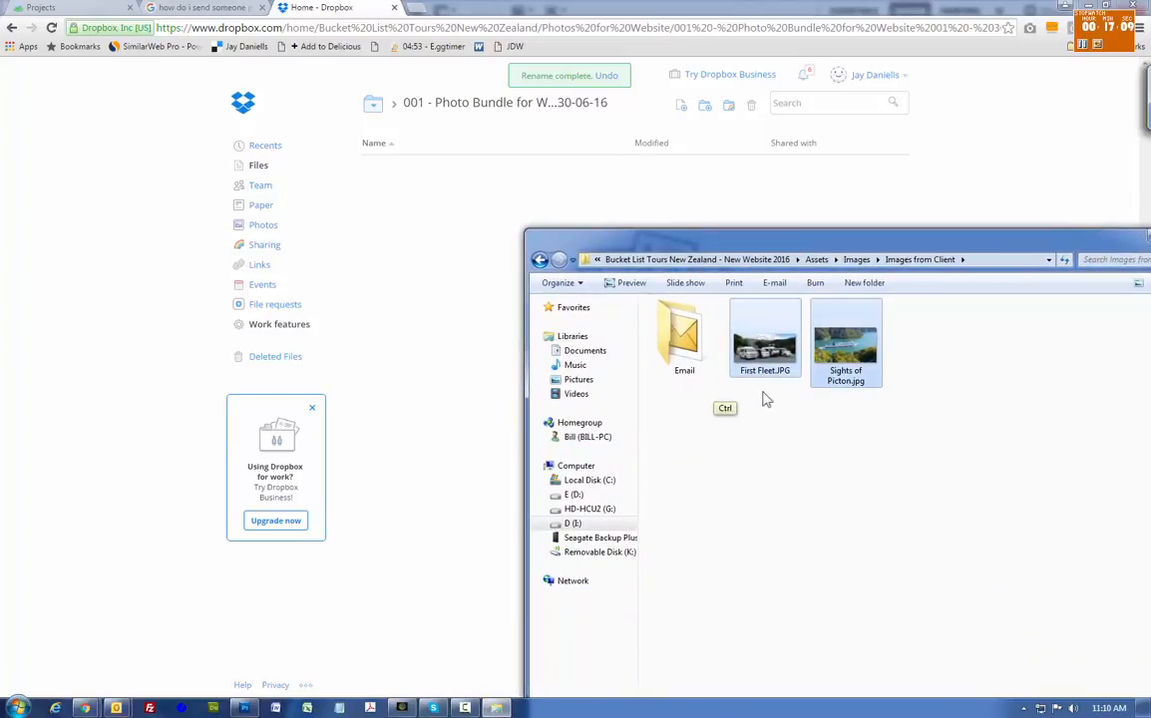
click(752, 427)
click(760, 351)
ctrl+click(841, 351)
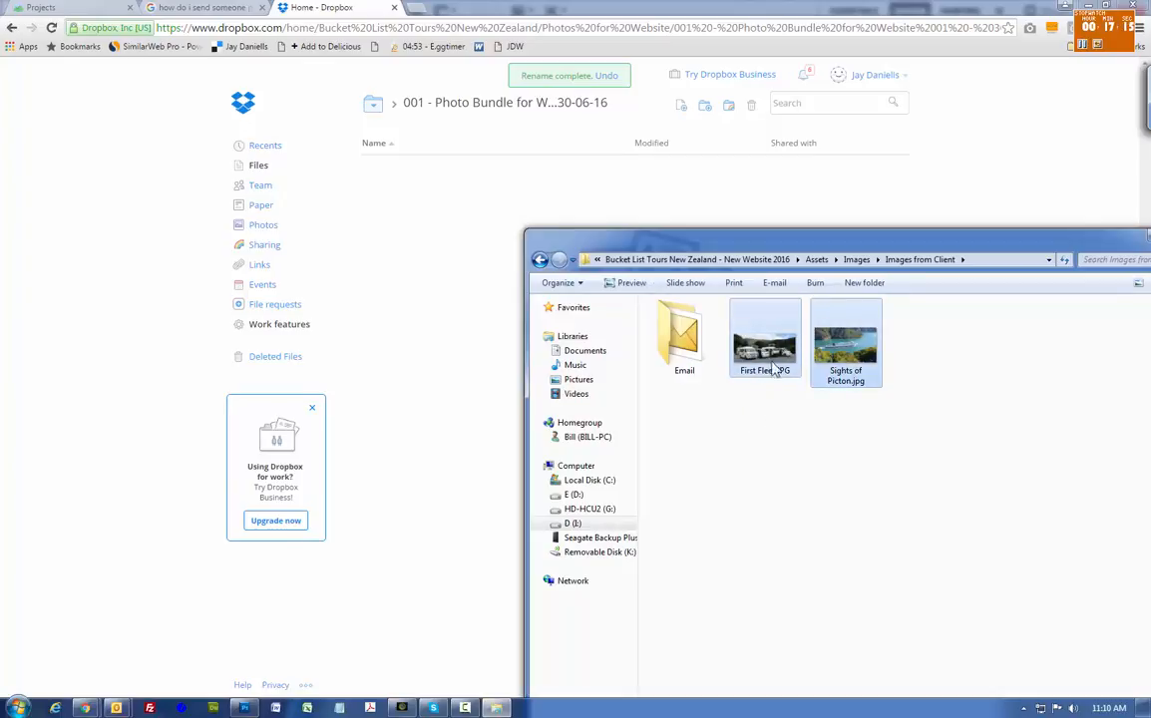
- Drag First Fleet.JPG and Sights of Picton.jpg into the dated Dropbox bundle folder until both upload
drag(764, 339, 448, 289)
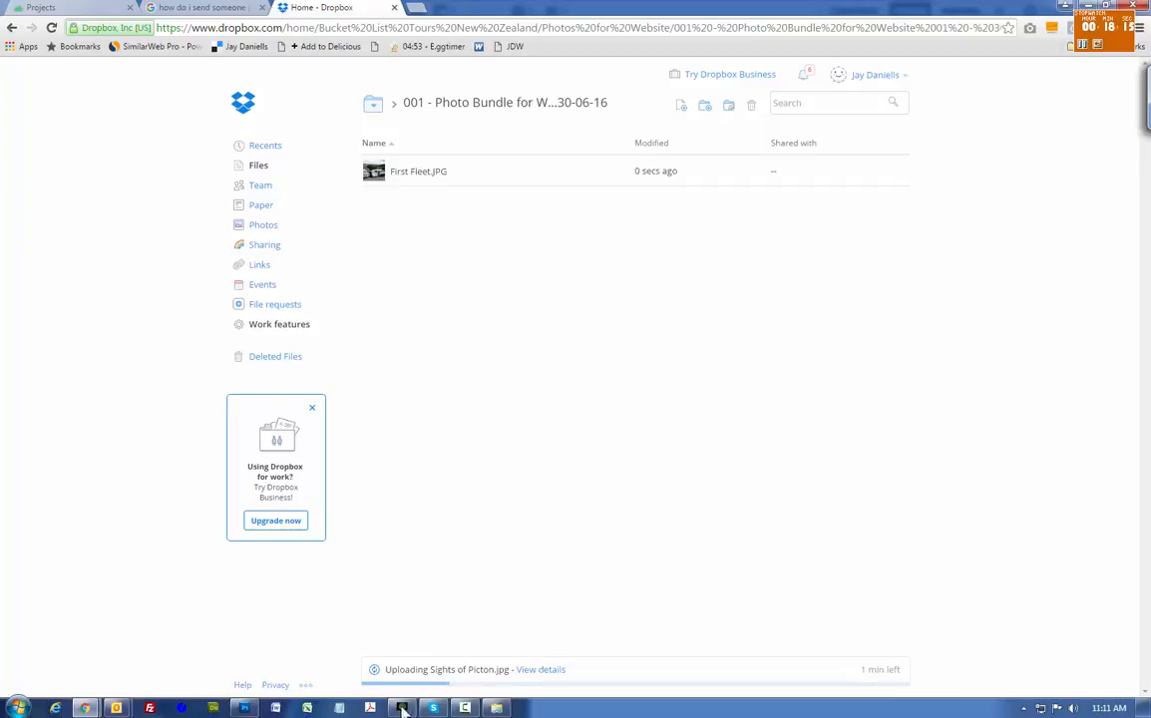
mouse_move(501, 709)
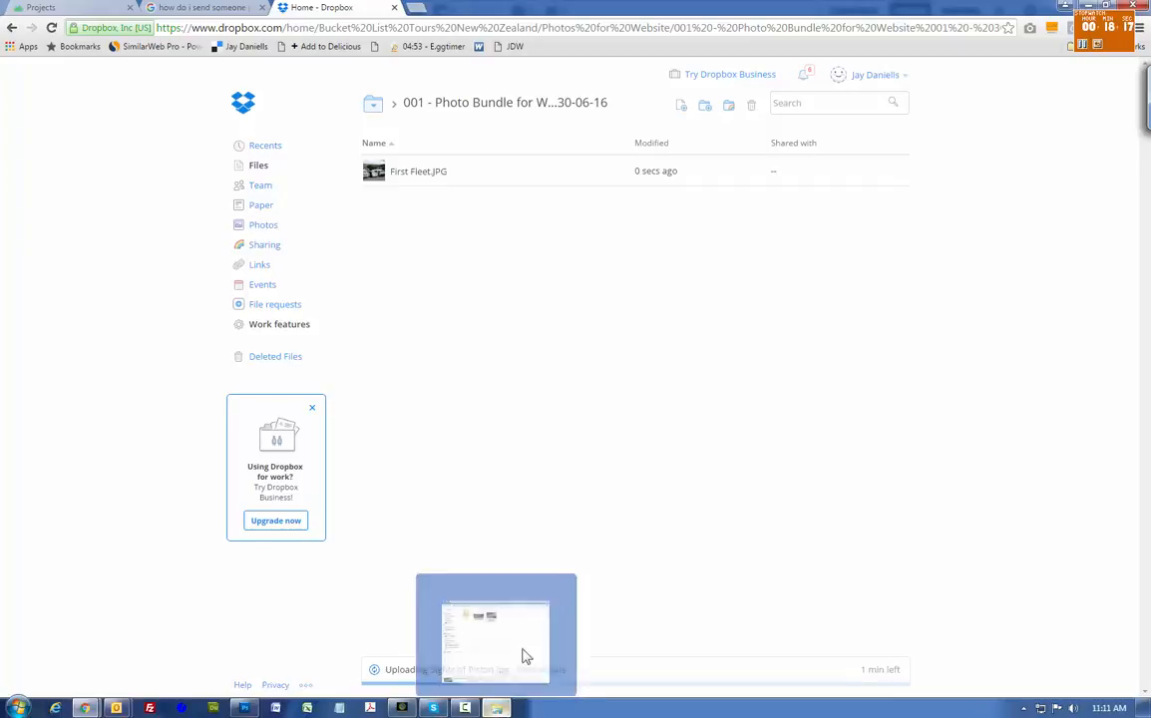
click(527, 656)
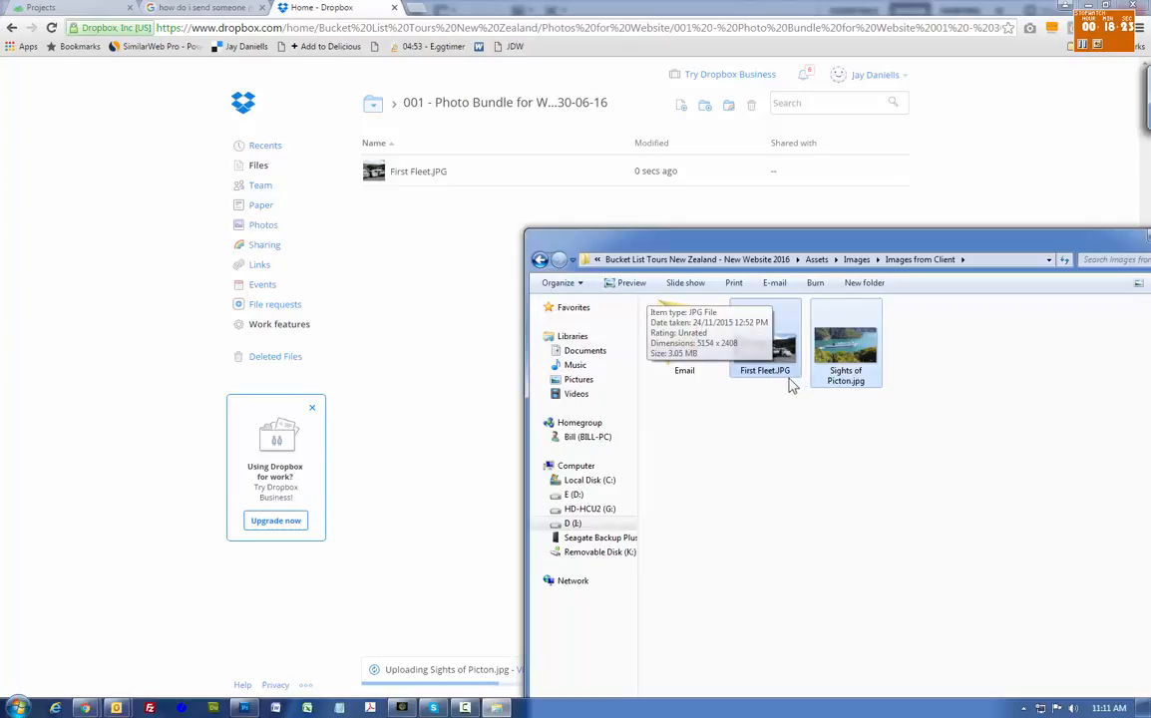
drag(843, 246, 770, 212)
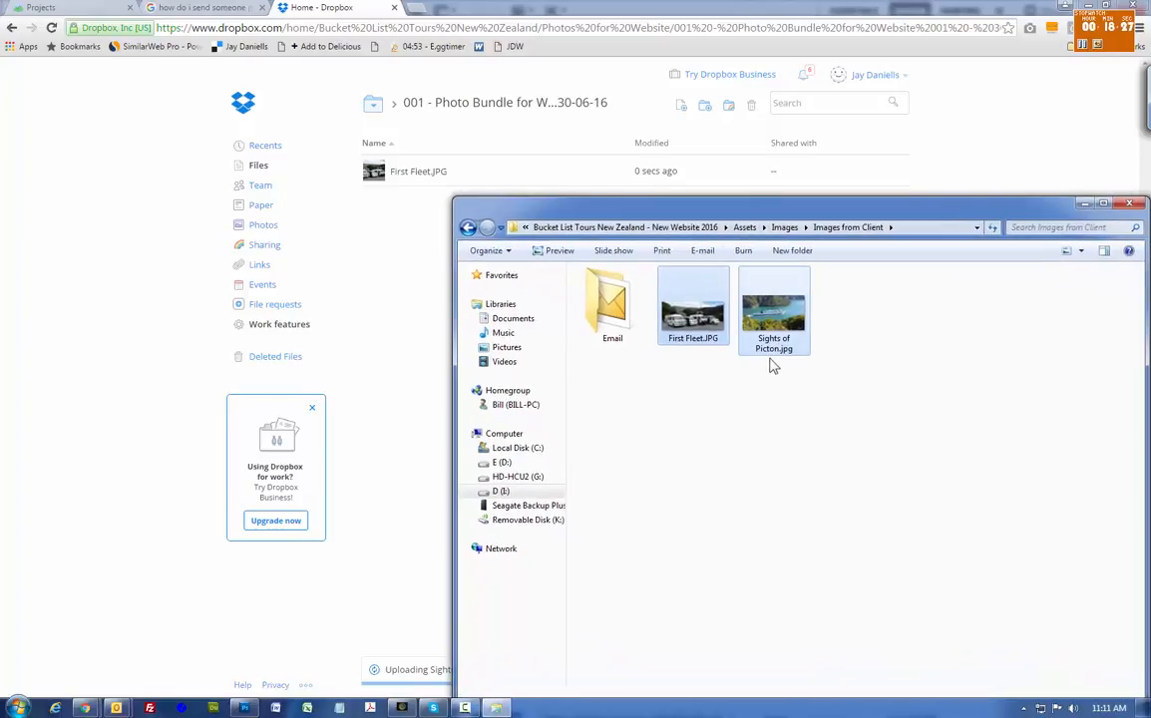
drag(806, 200, 746, 178)
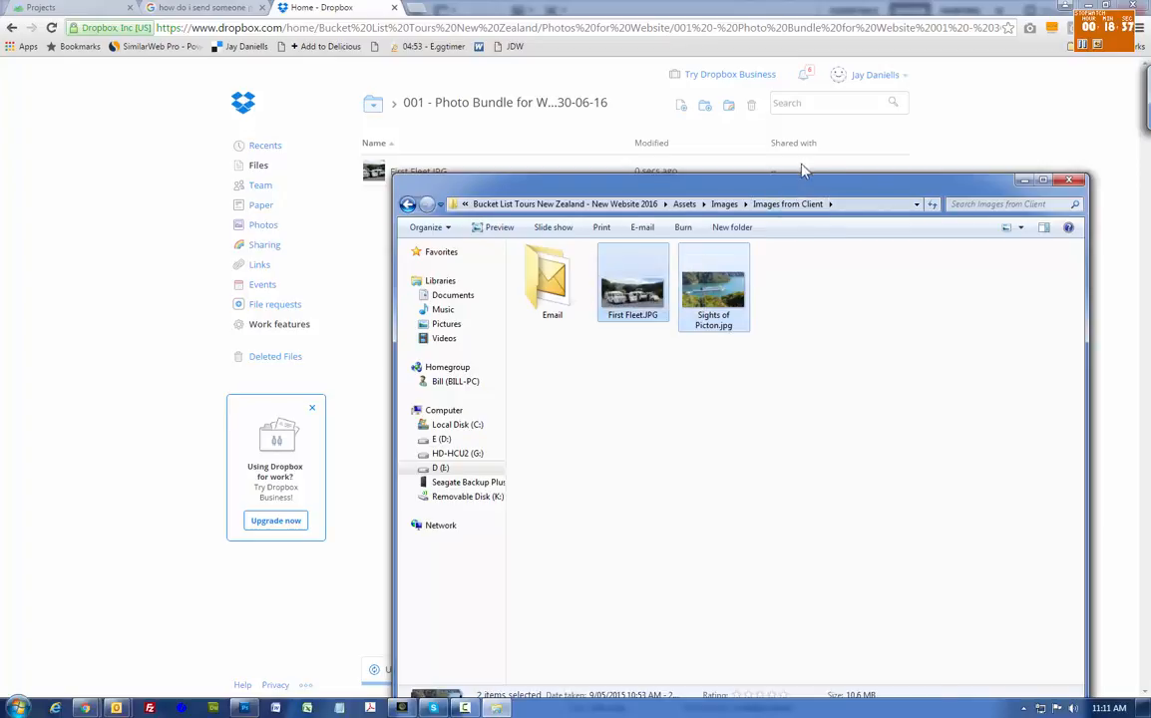
drag(712, 176, 727, 143)
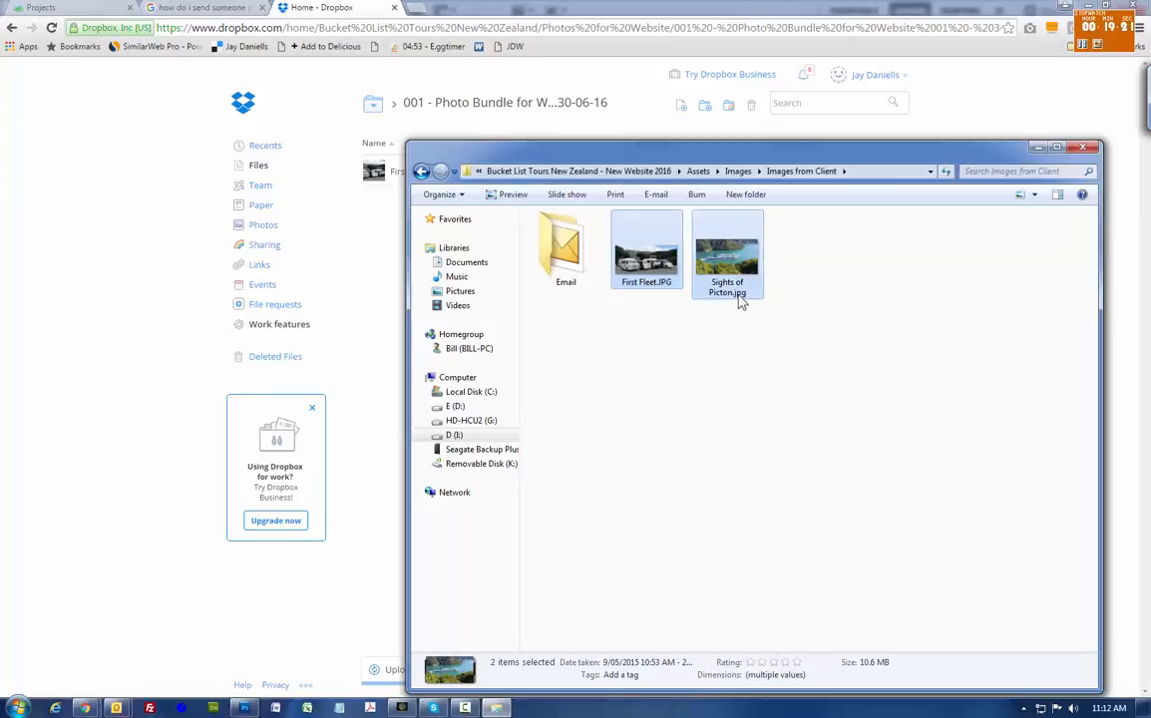
mouse_move(735, 306)
drag(706, 140, 699, 99)
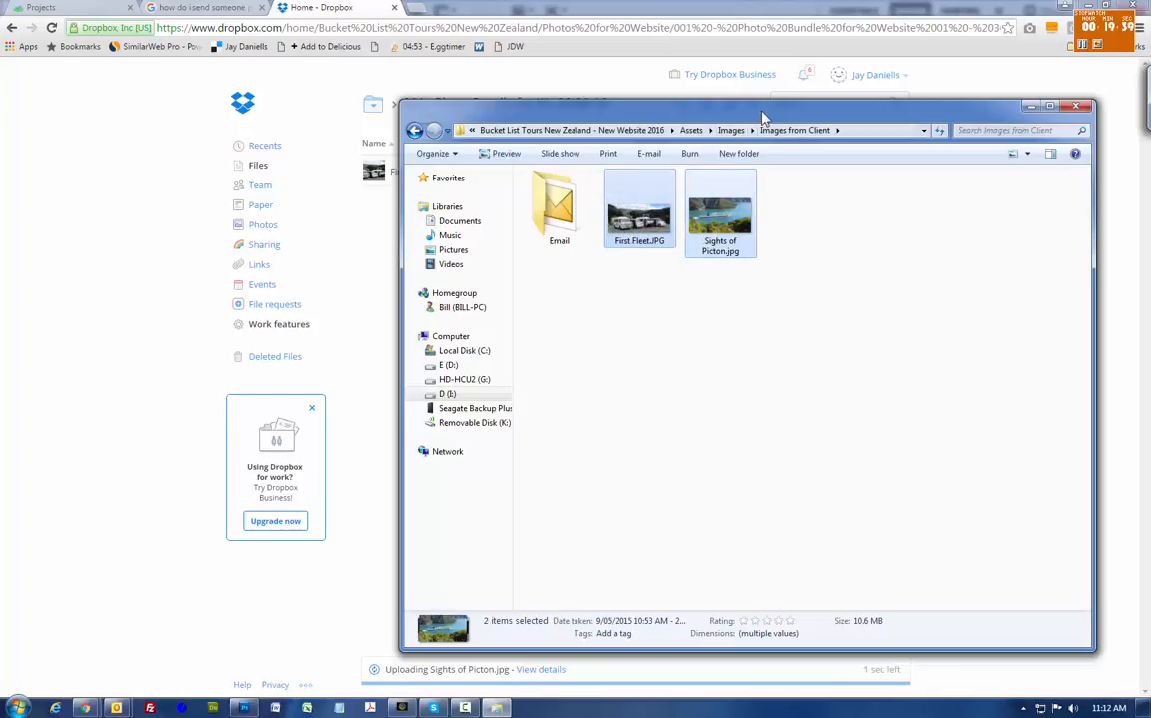
drag(761, 111, 761, 84)
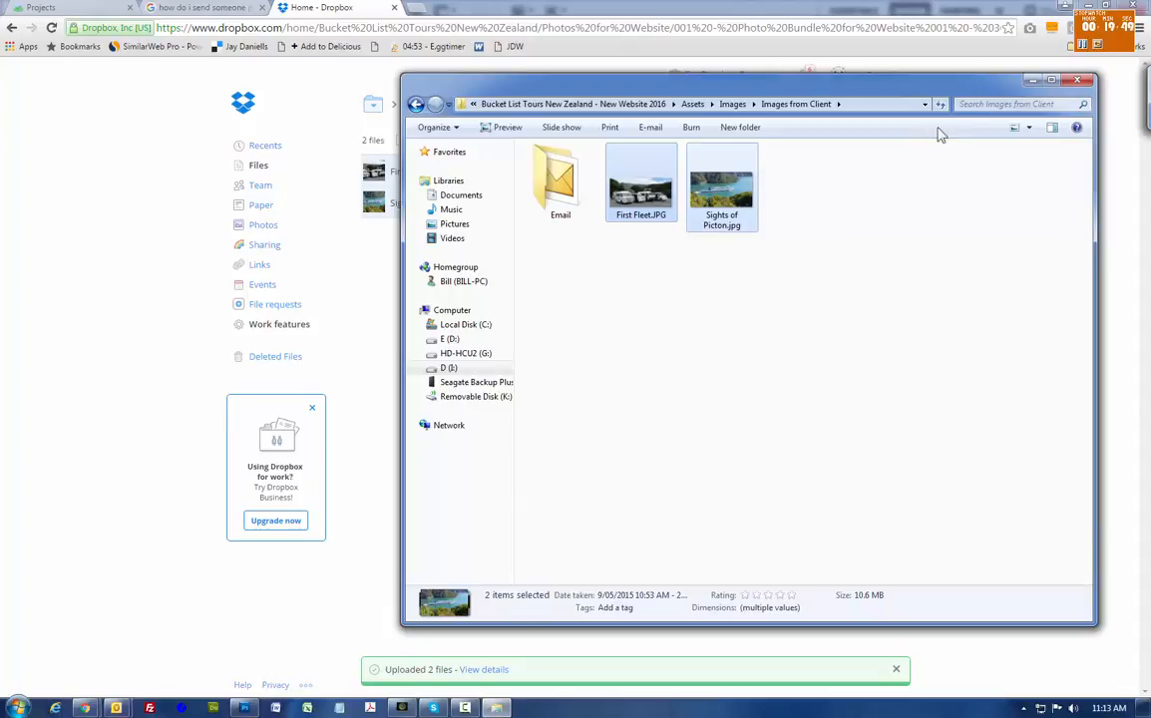
mouse_move(1006, 82)
mouse_down()
mouse_move(989, 68)
mouse_move(996, 74)
mouse_up()
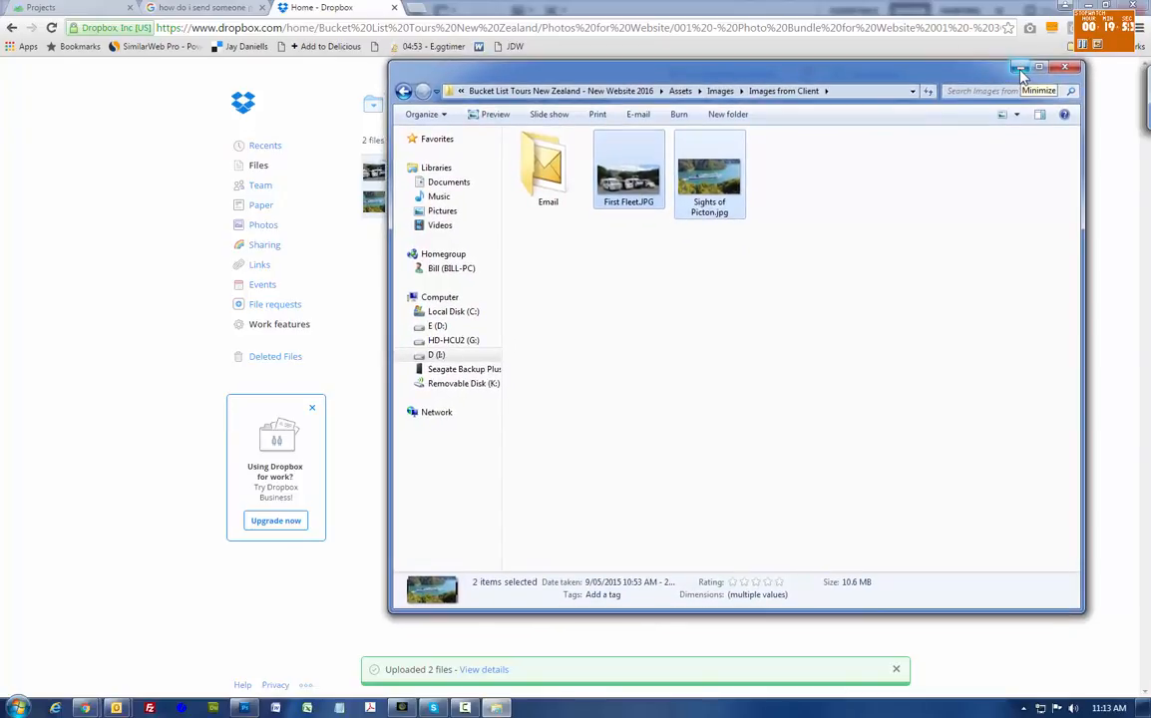
- Go back up to Bucket List Tours New Zealand and start sharing the Photos for Website folder
click(1019, 69)
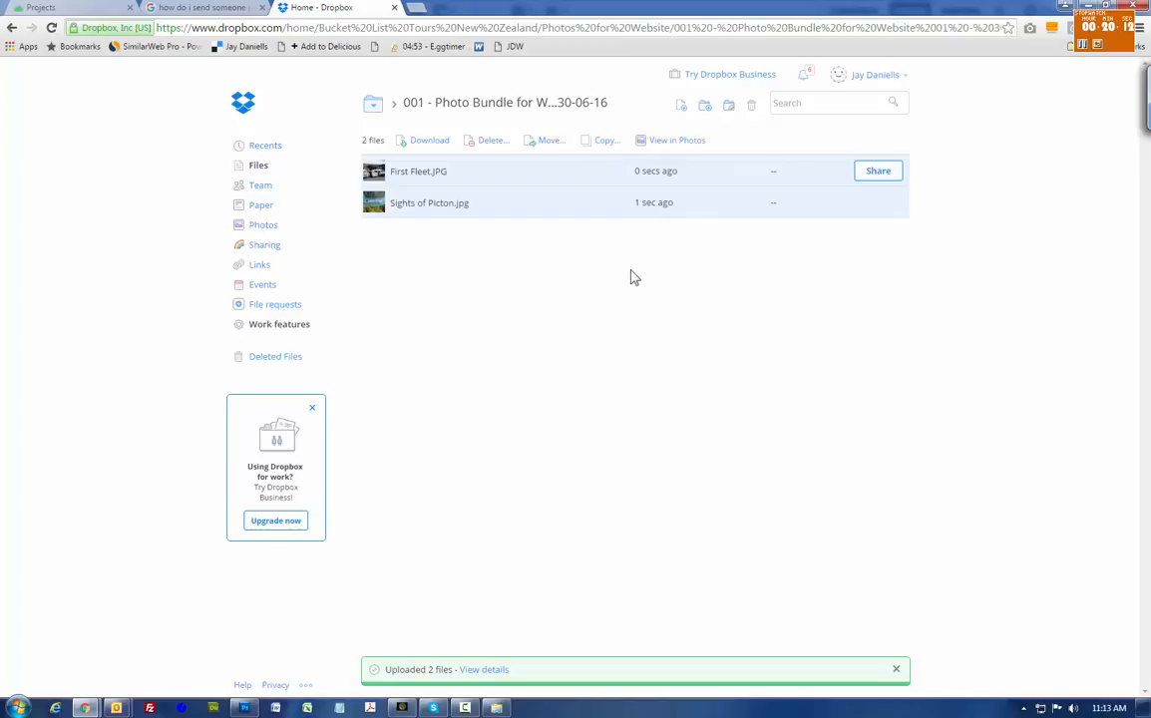
click(376, 107)
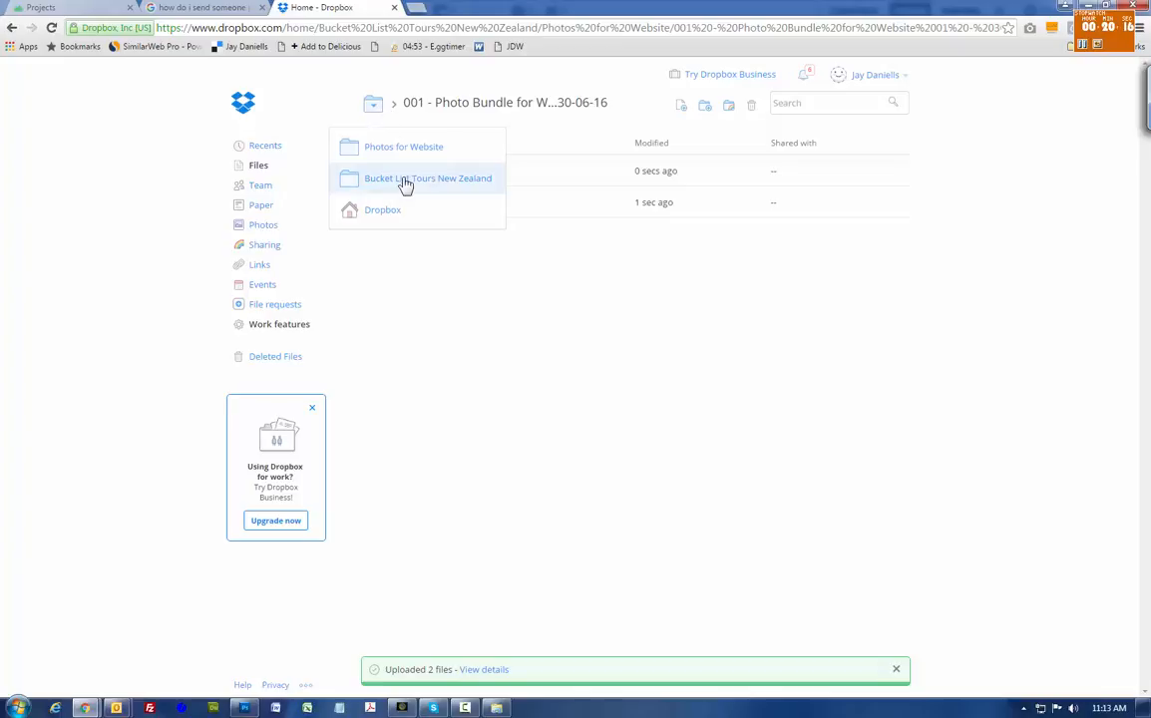
click(390, 163)
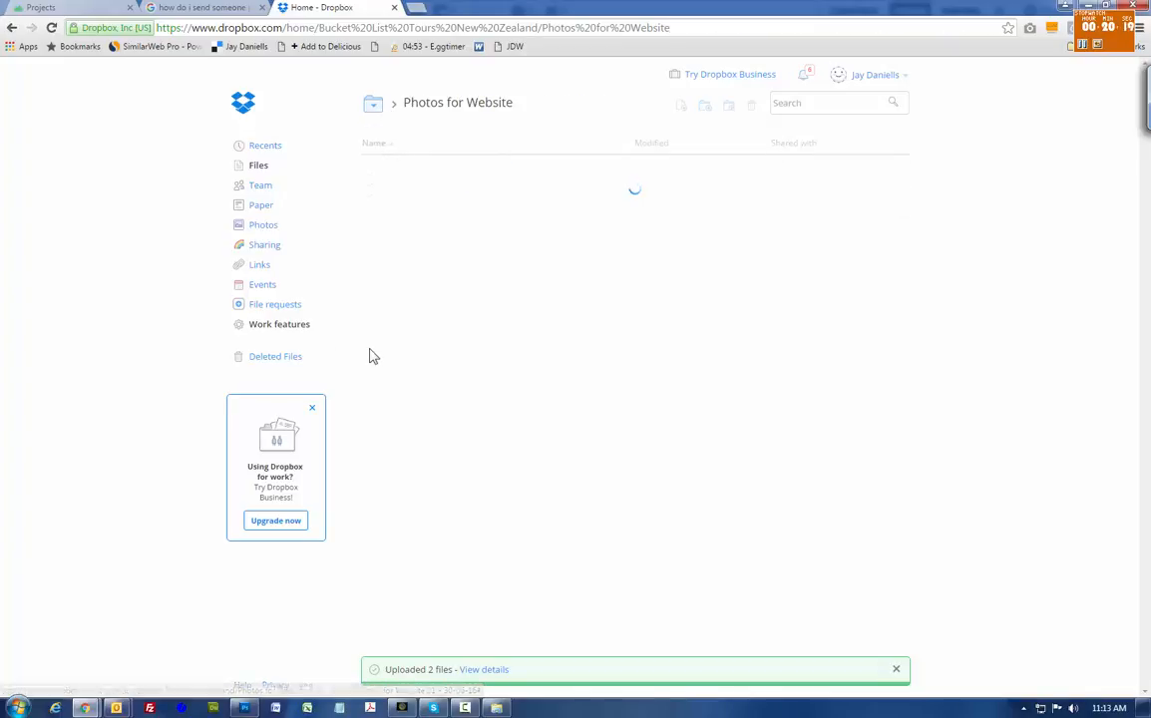
click(376, 108)
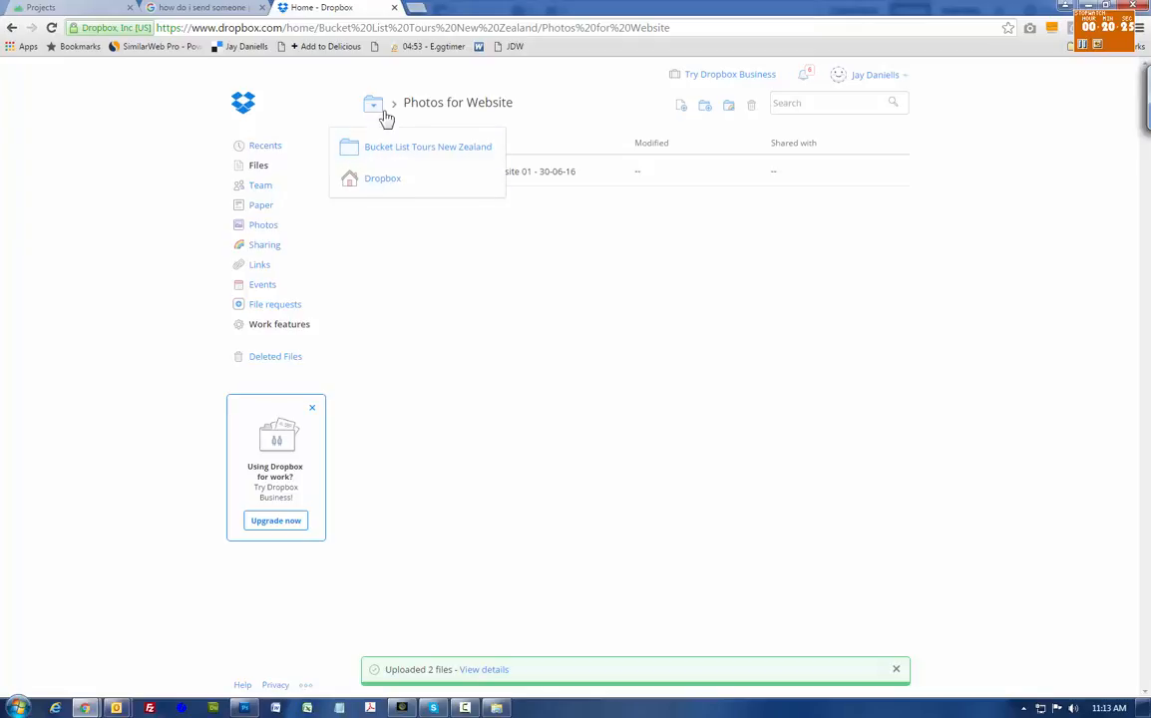
click(402, 269)
click(376, 107)
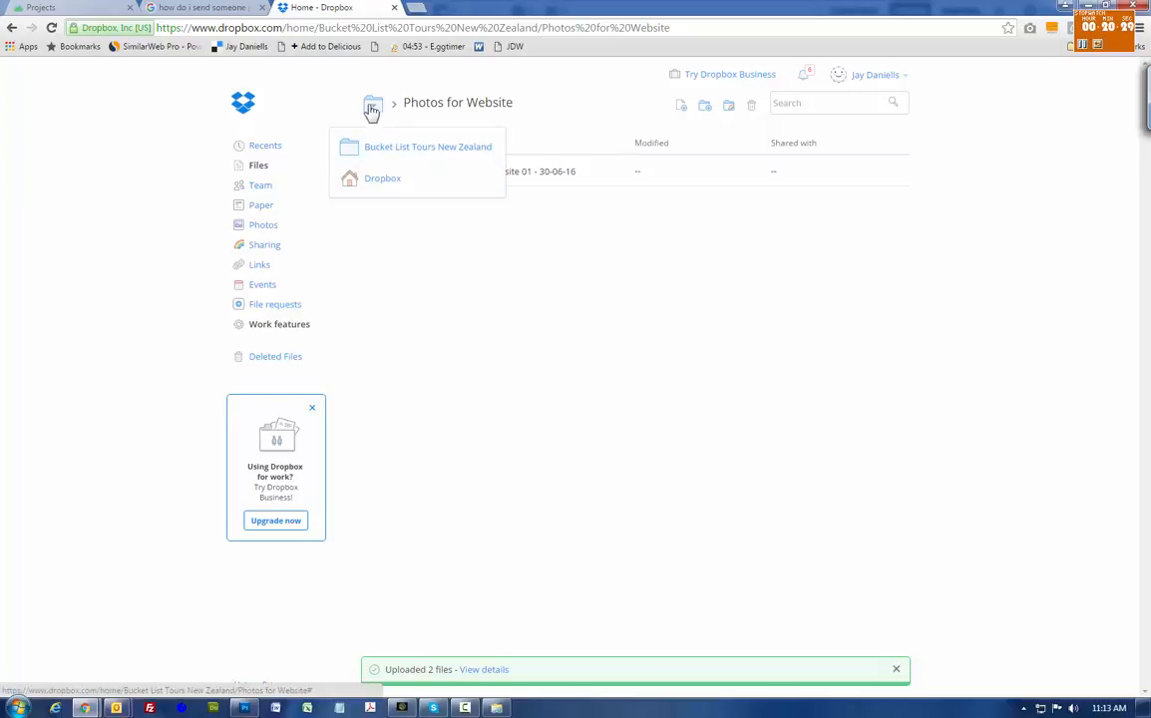
click(387, 148)
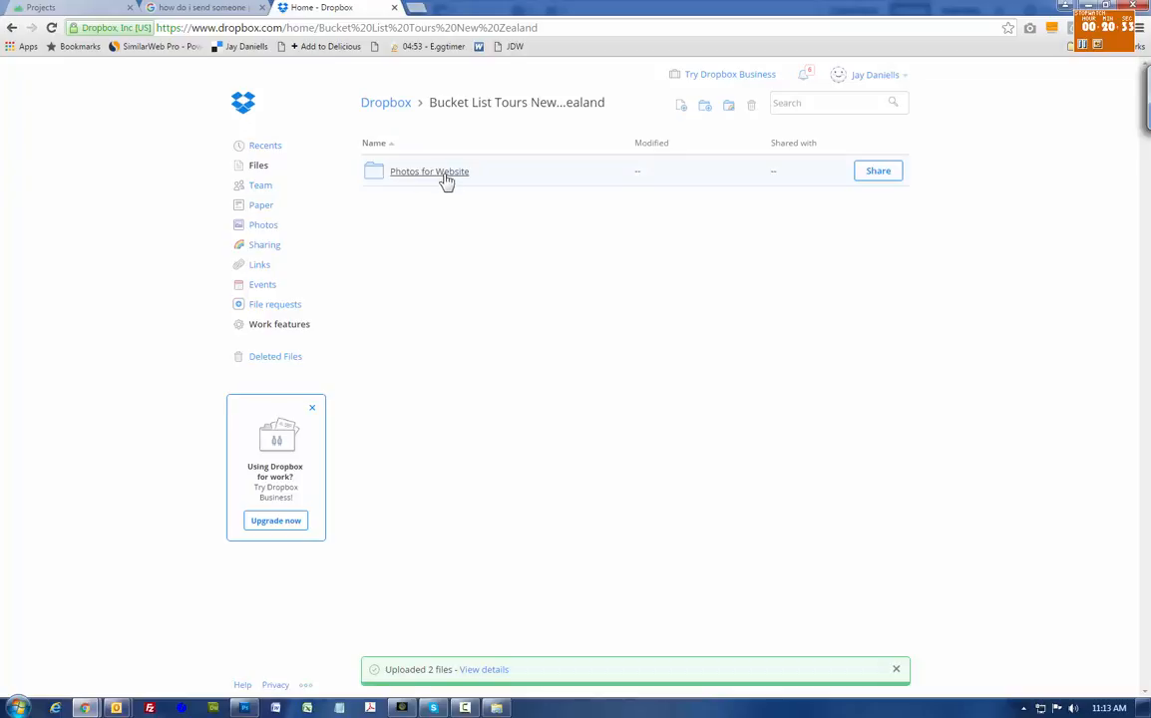
click(437, 177)
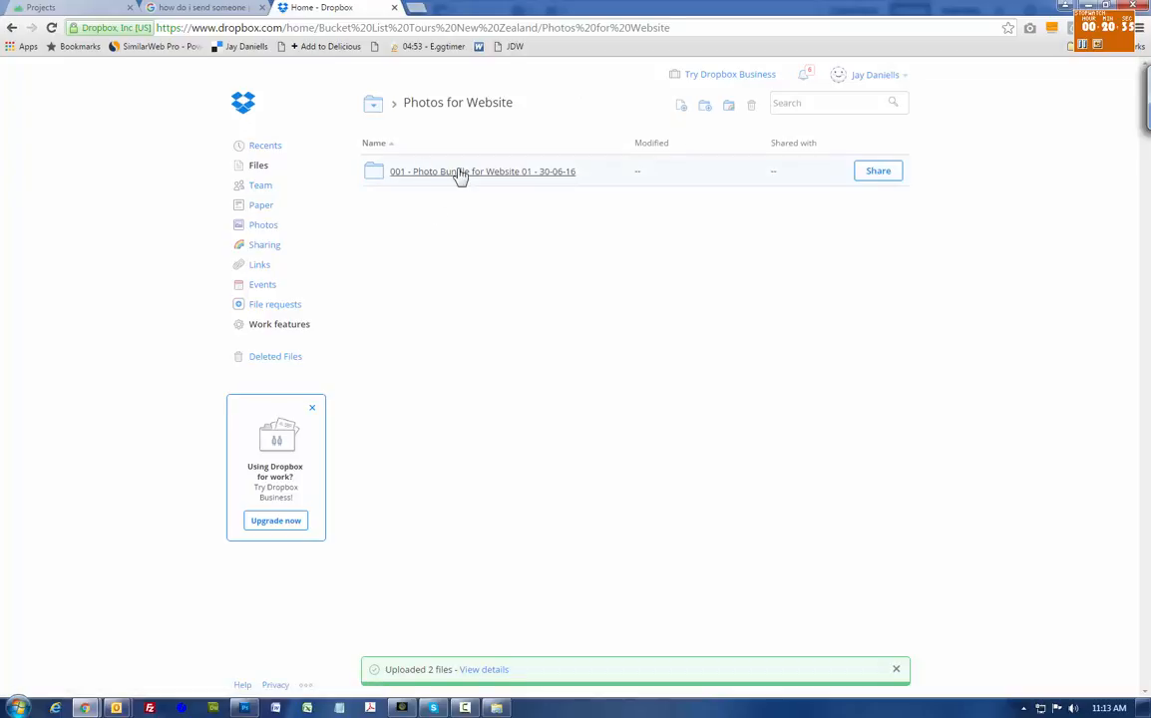
click(12, 28)
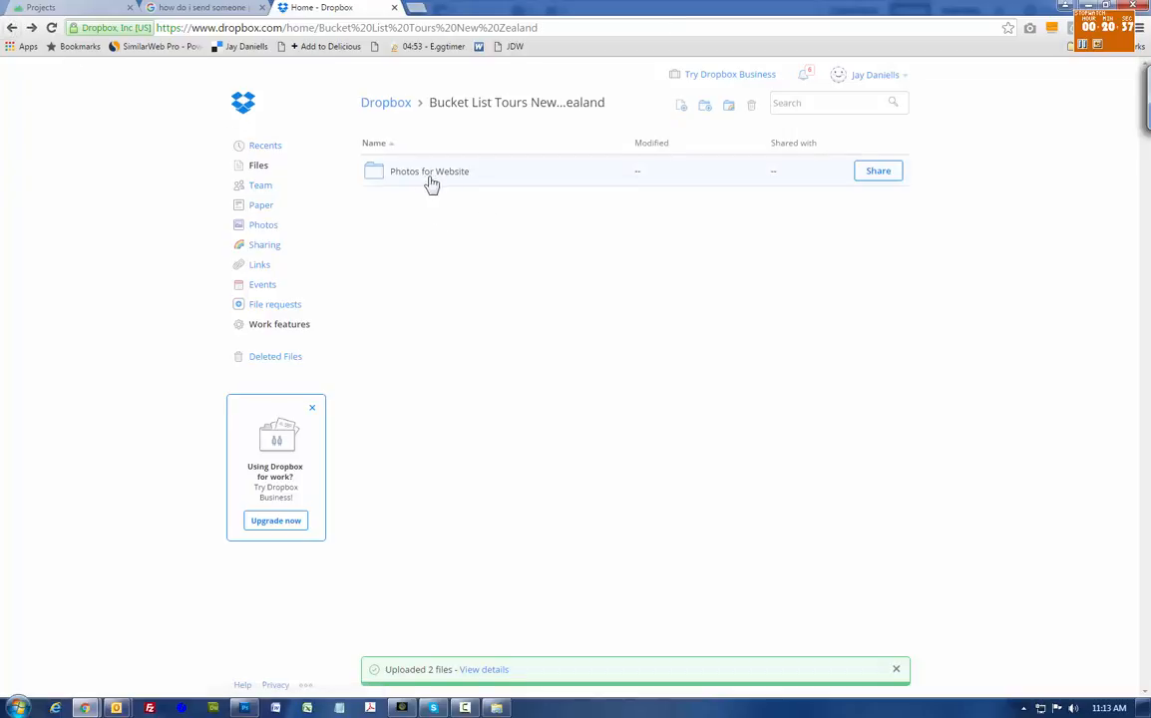
click(878, 172)
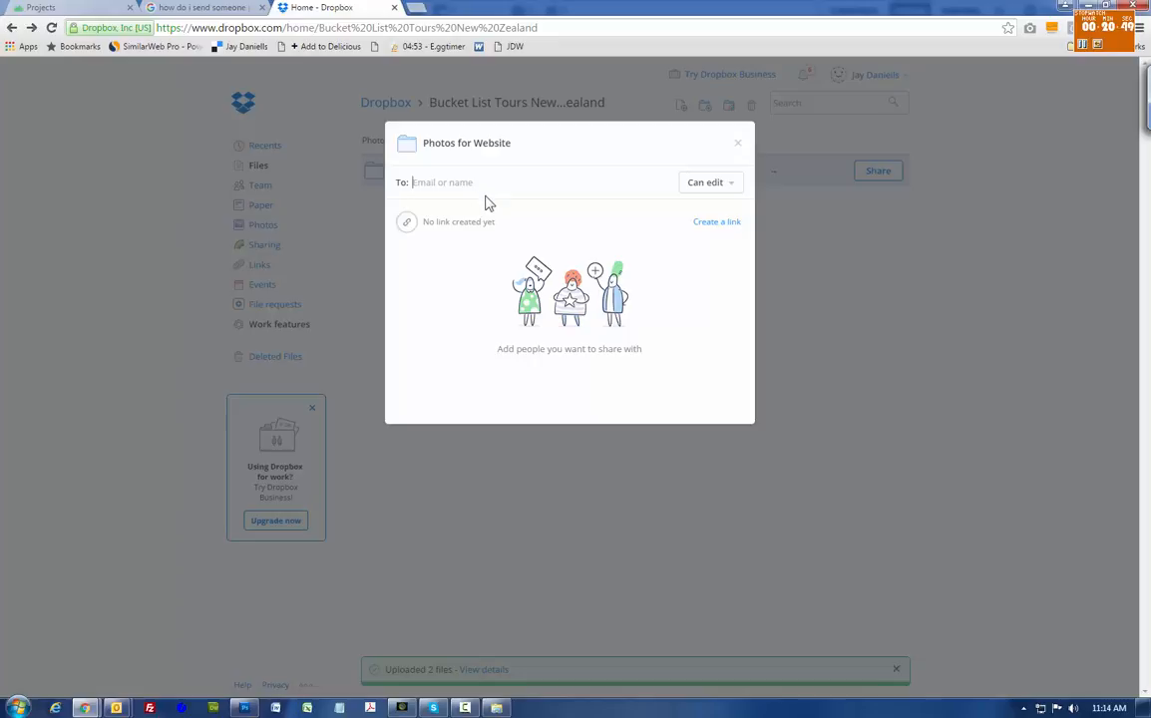
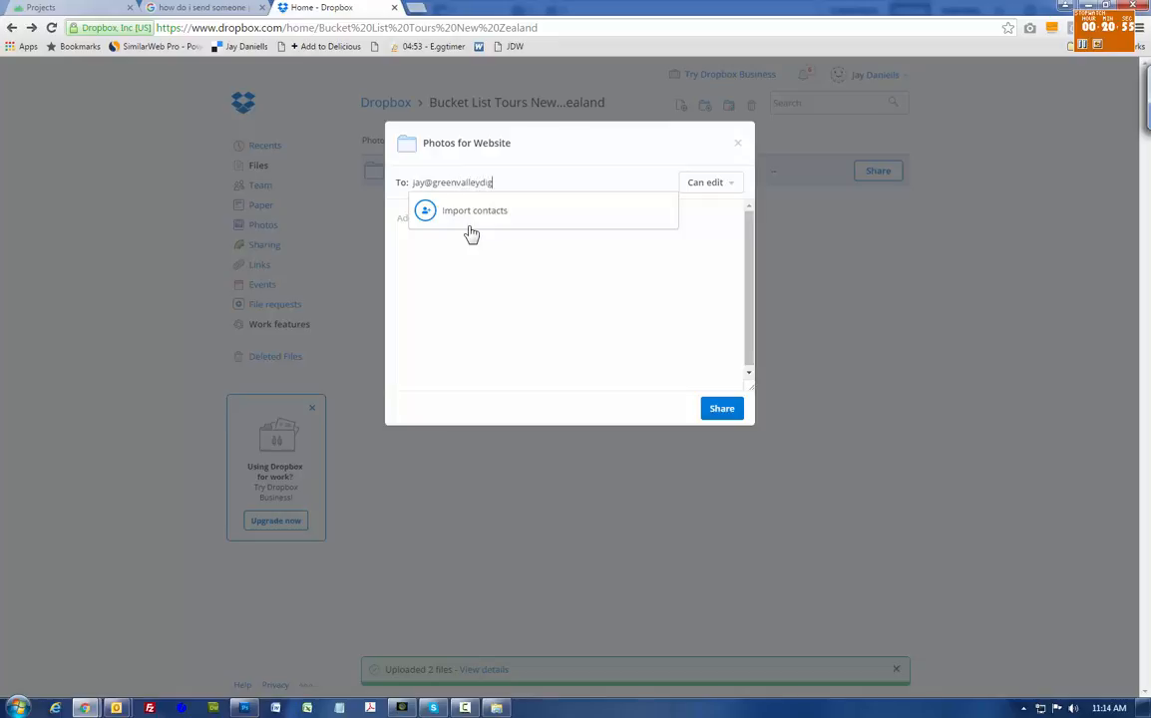
- Invite the client's e-mail address with Can edit access, add a short greeting, and send
click(448, 241)
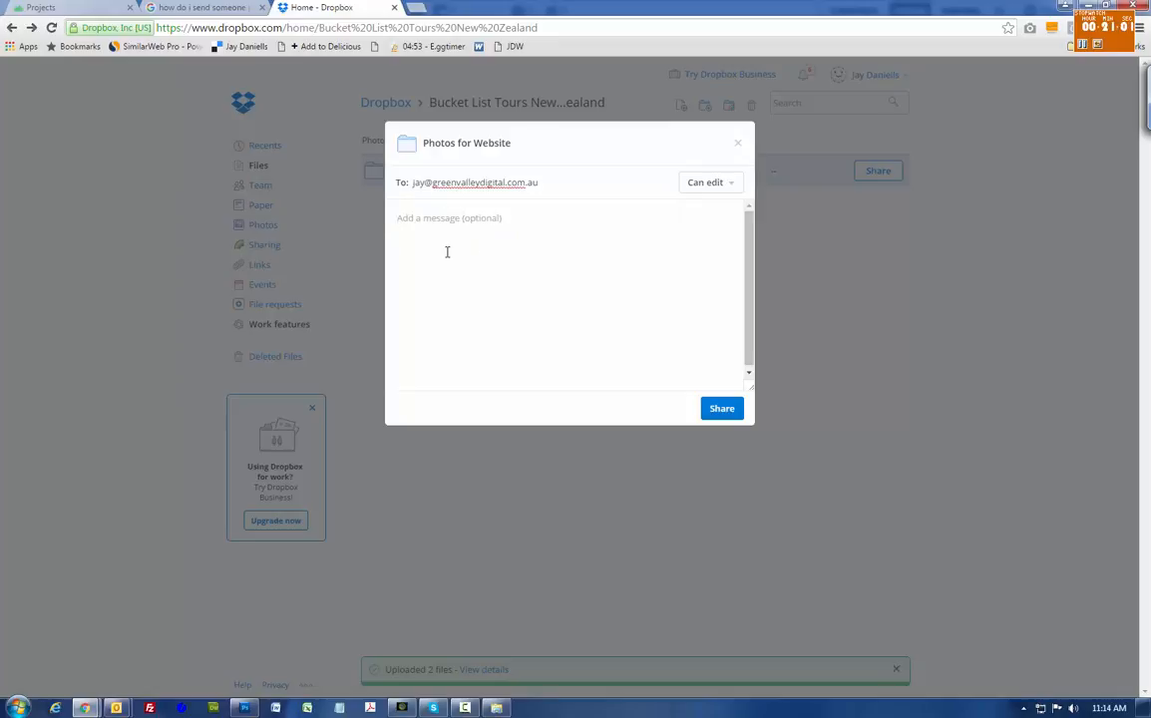
text(Hi Jay,)
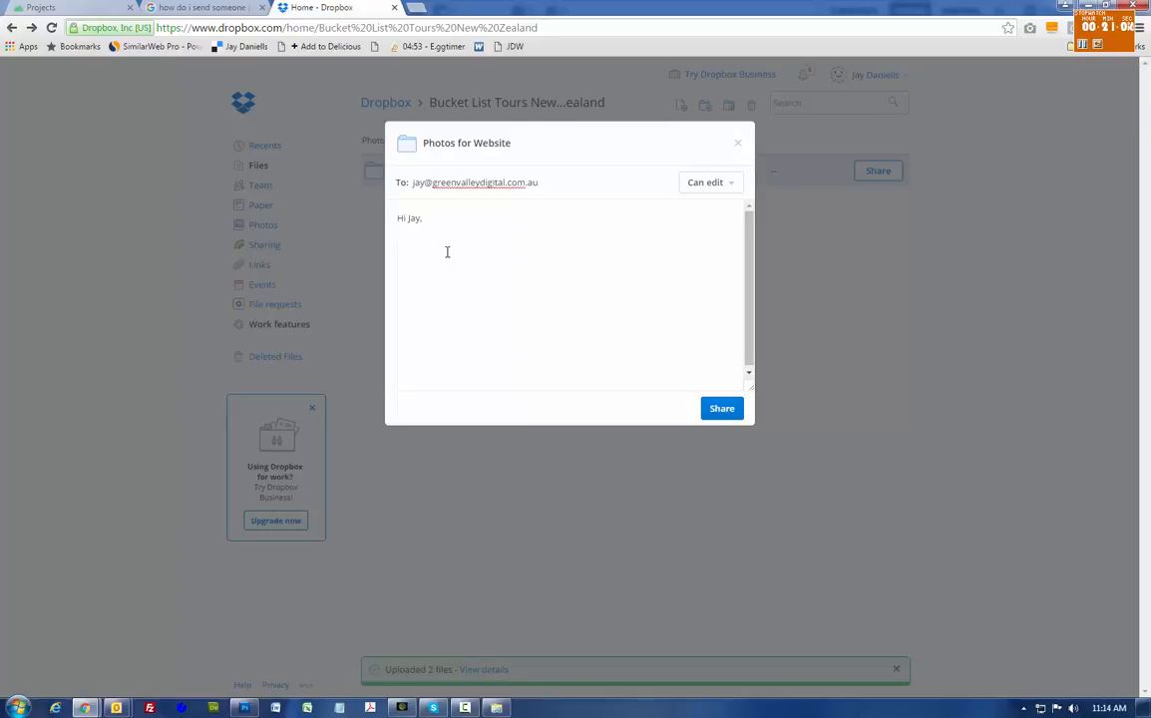
click(726, 407)
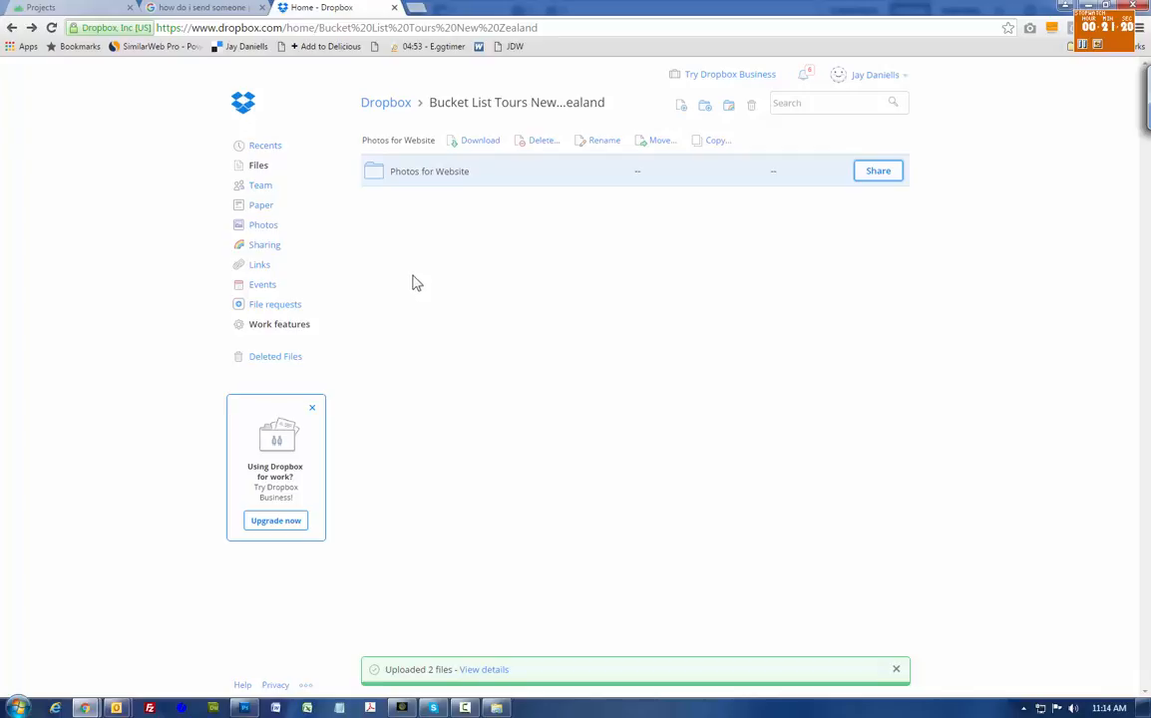
click(434, 178)
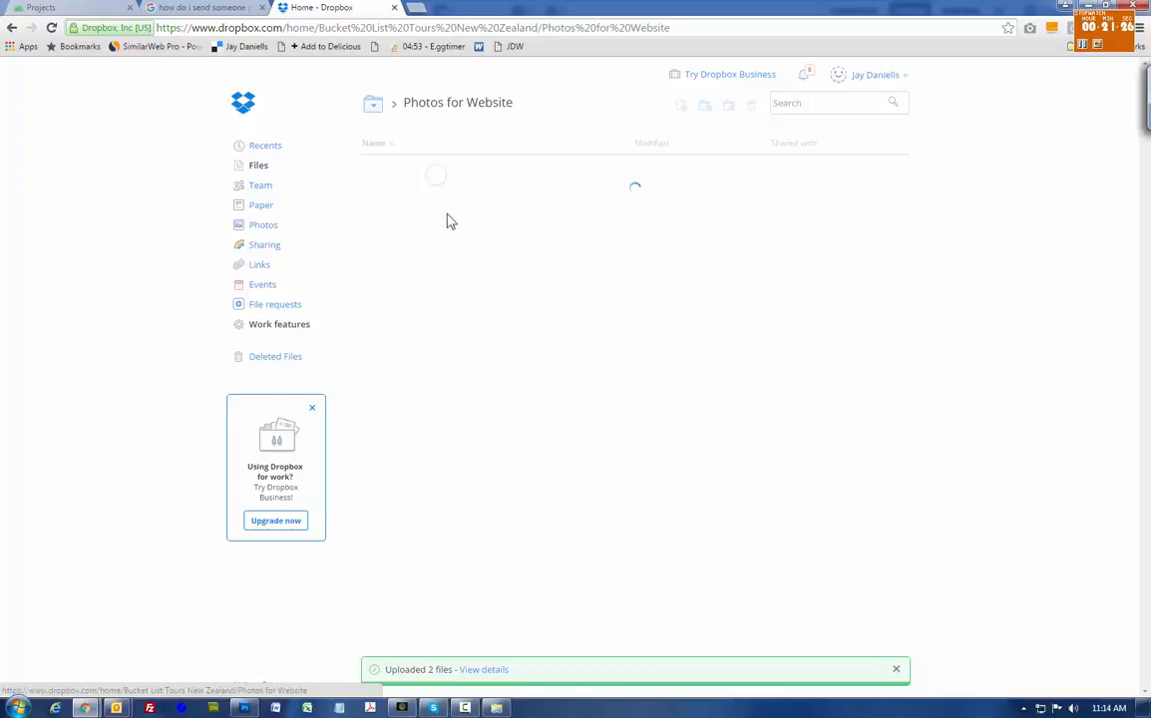
click(481, 178)
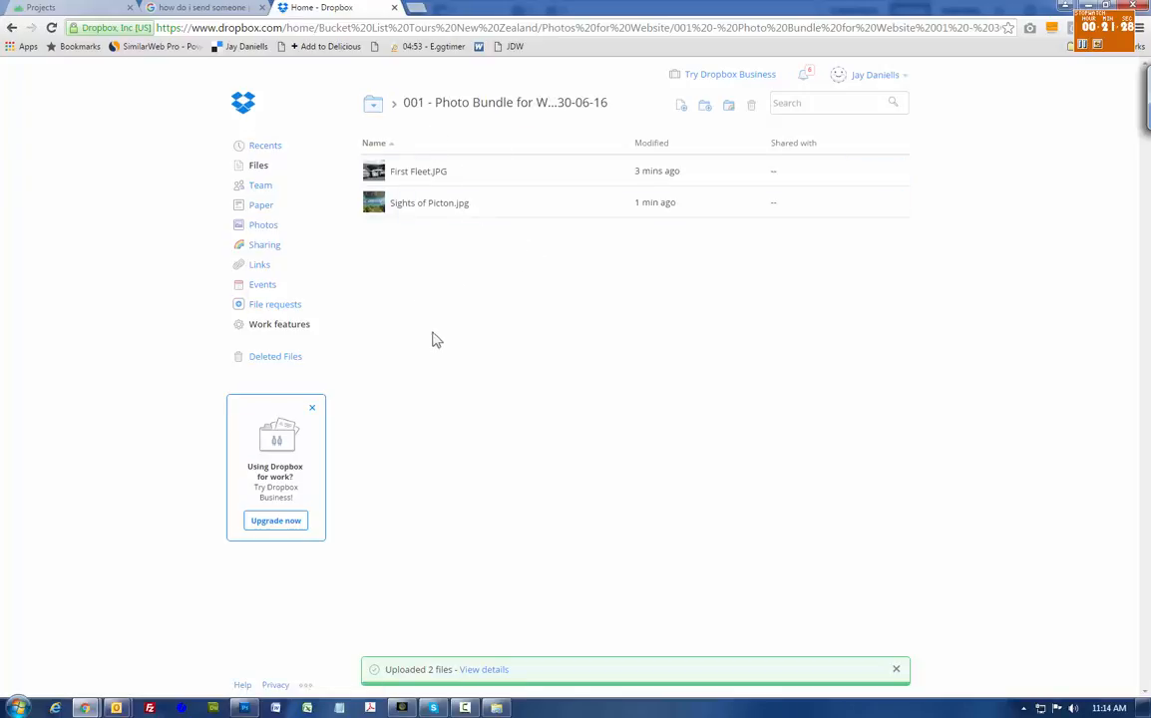
click(12, 27)
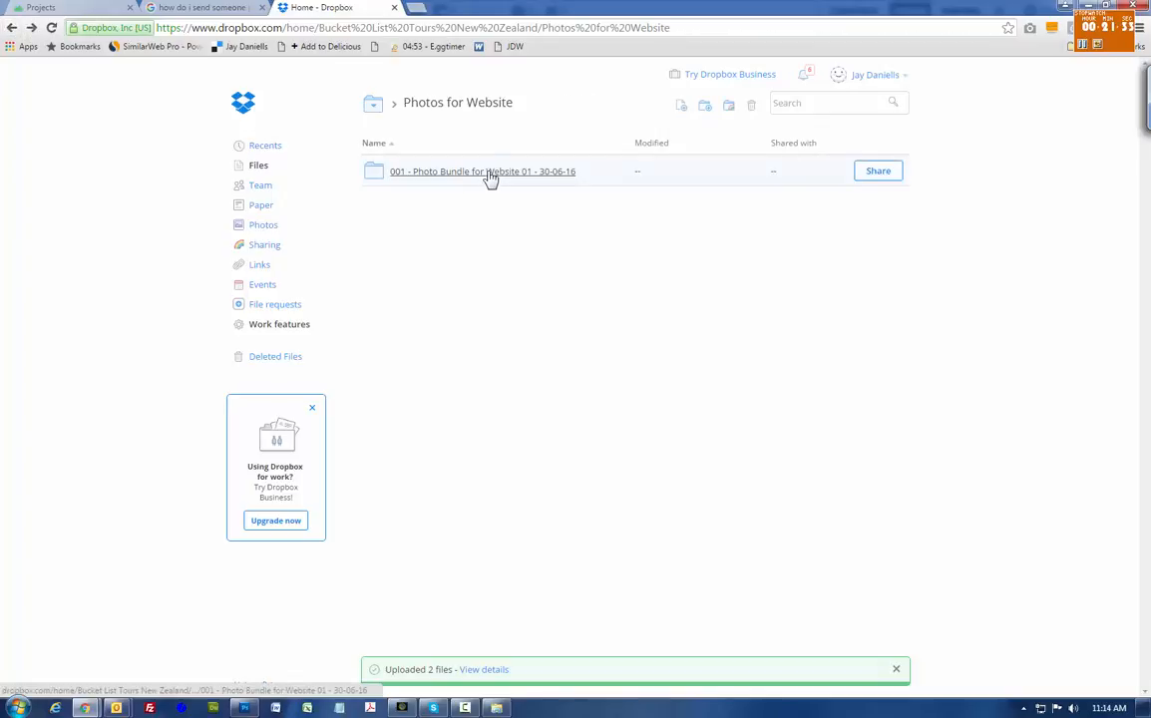
right_click(487, 178)
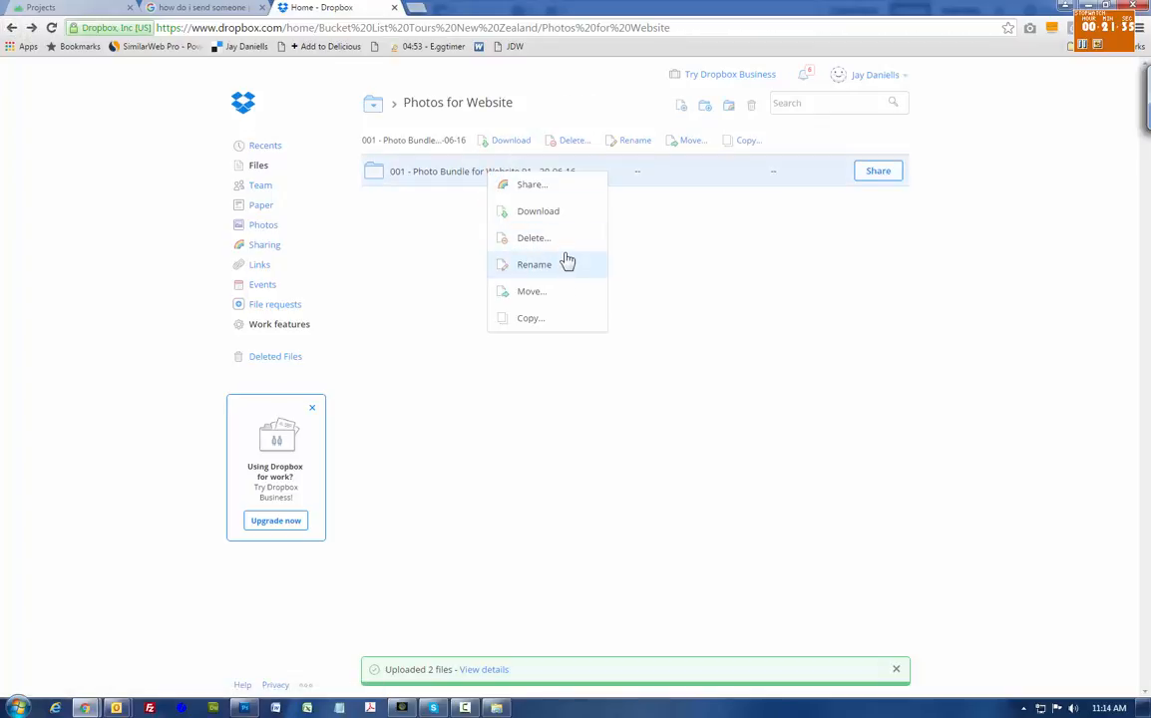
click(435, 239)
click(448, 180)
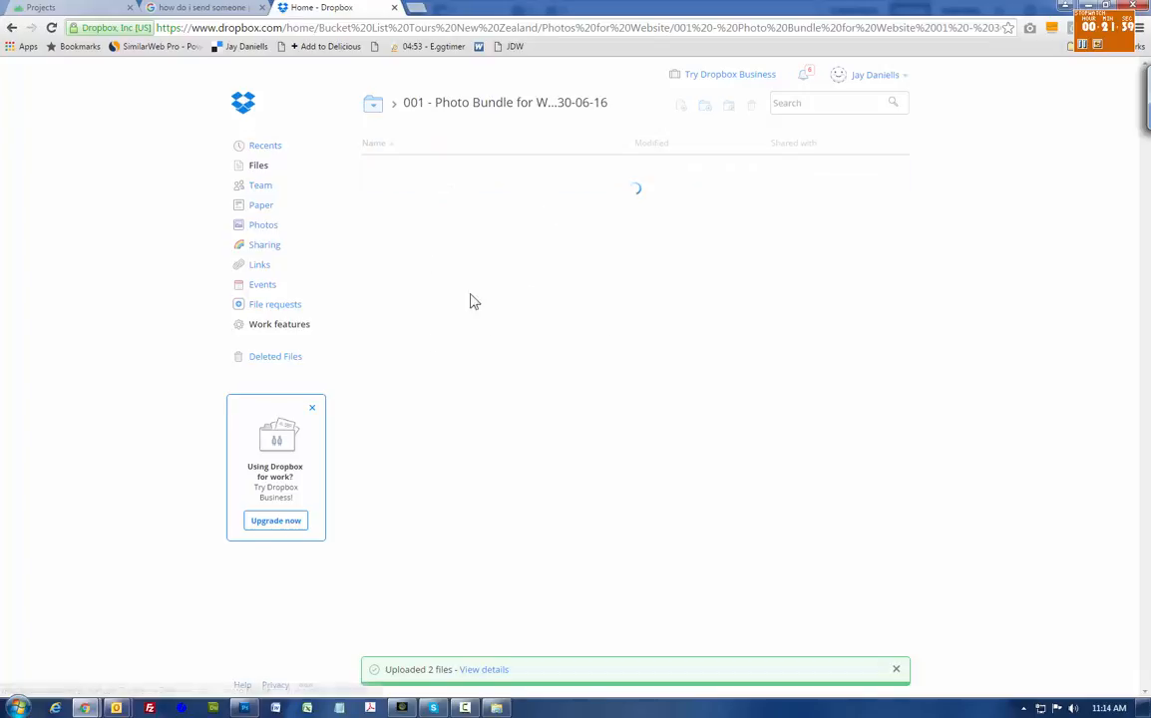
click(13, 28)
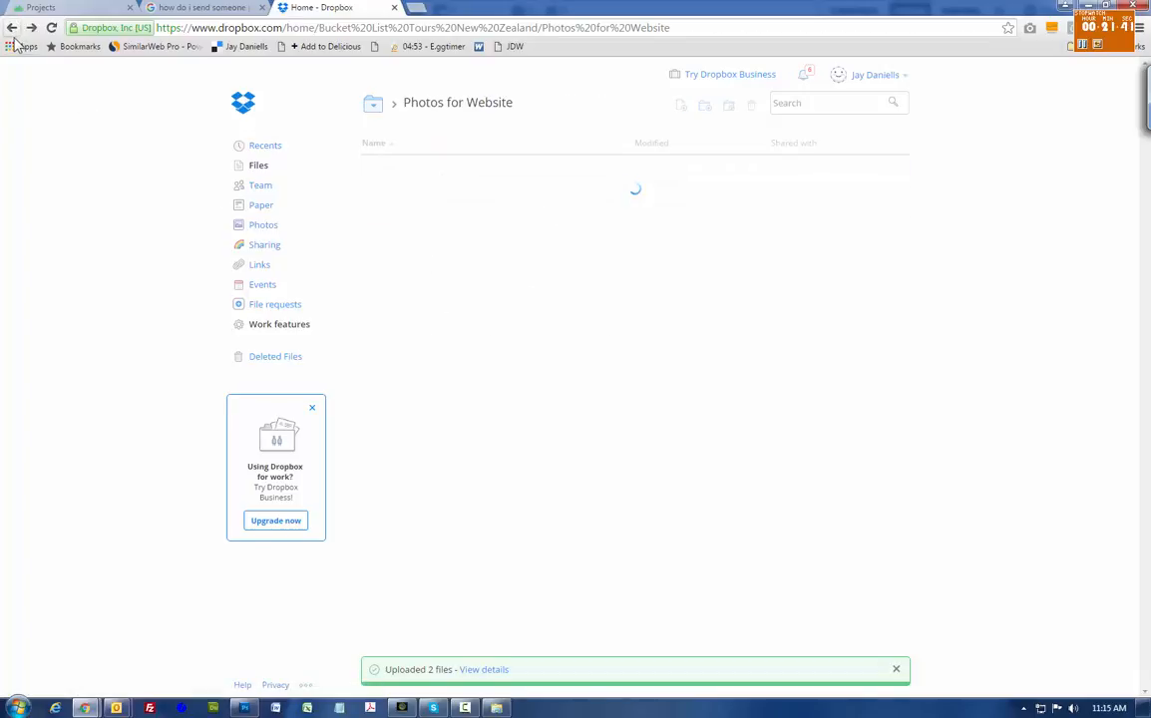
click(12, 28)
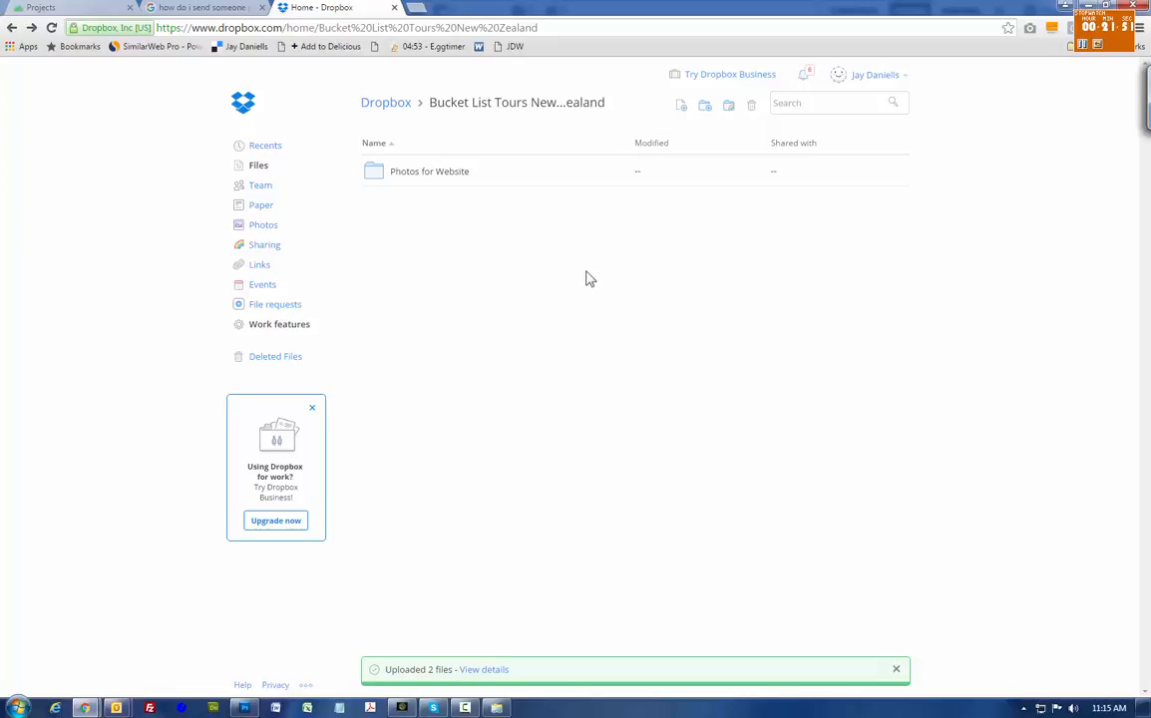
click(465, 707)
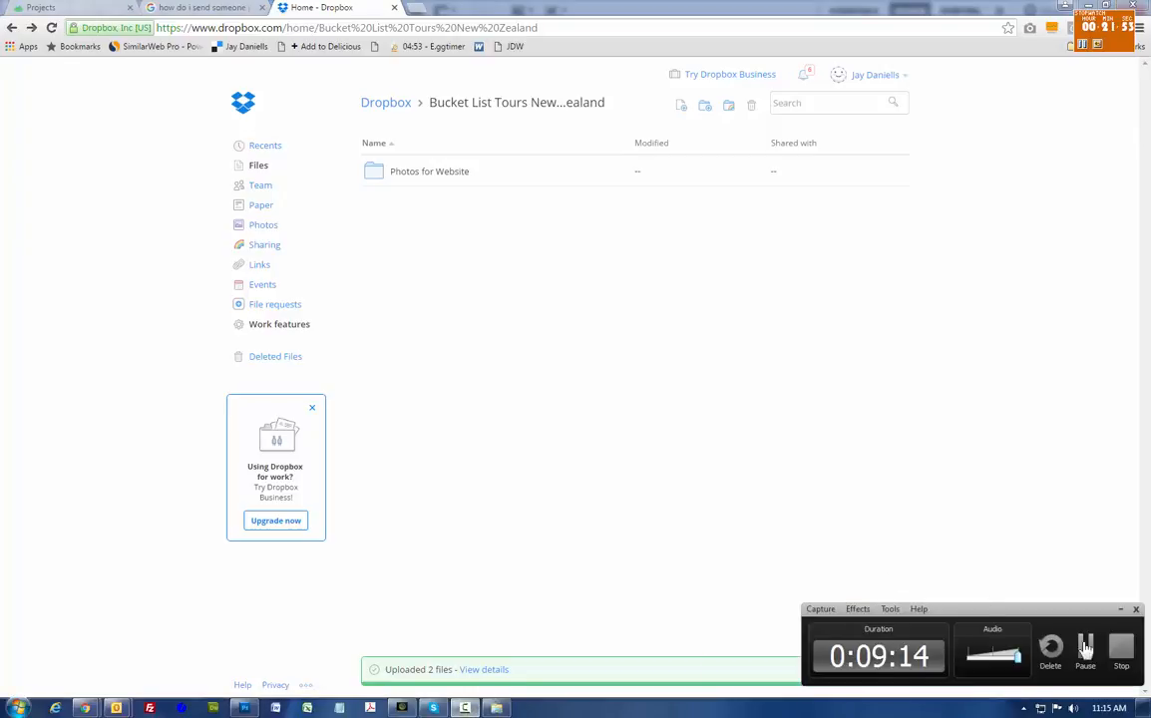